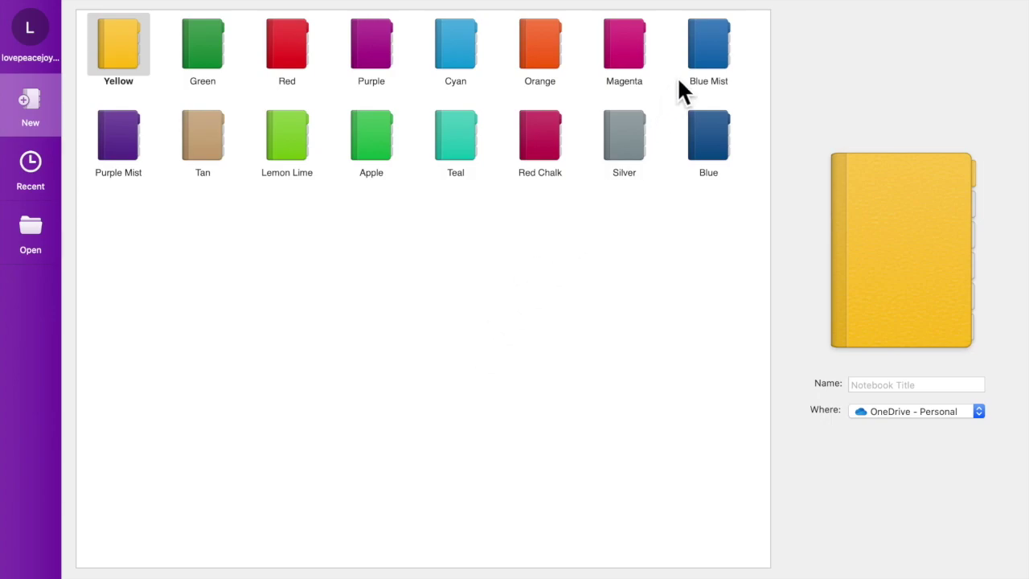
- Create a Blue Mist notebook named 'Consumer Reviews and DIY'
click(708, 73)
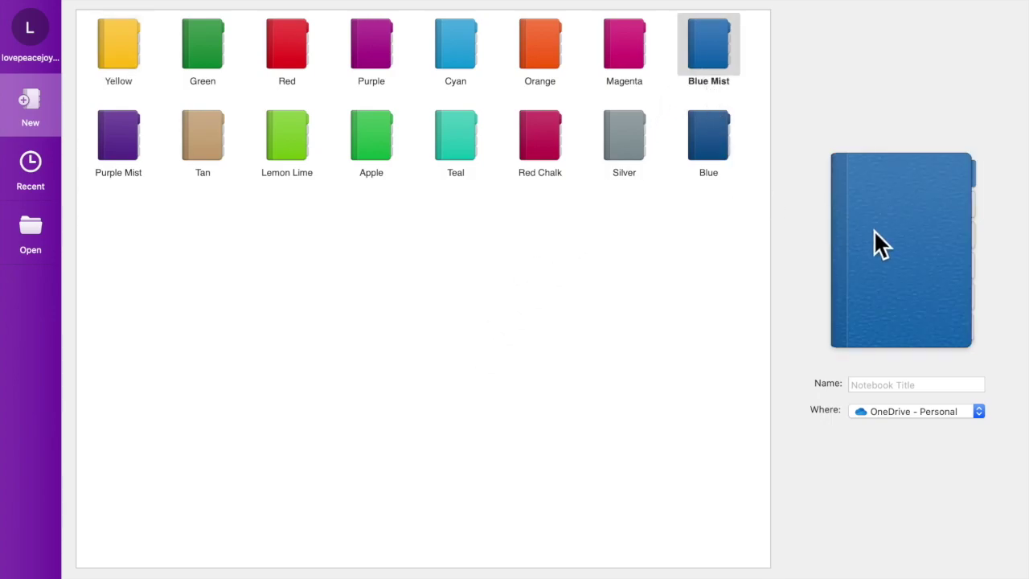
click(893, 386)
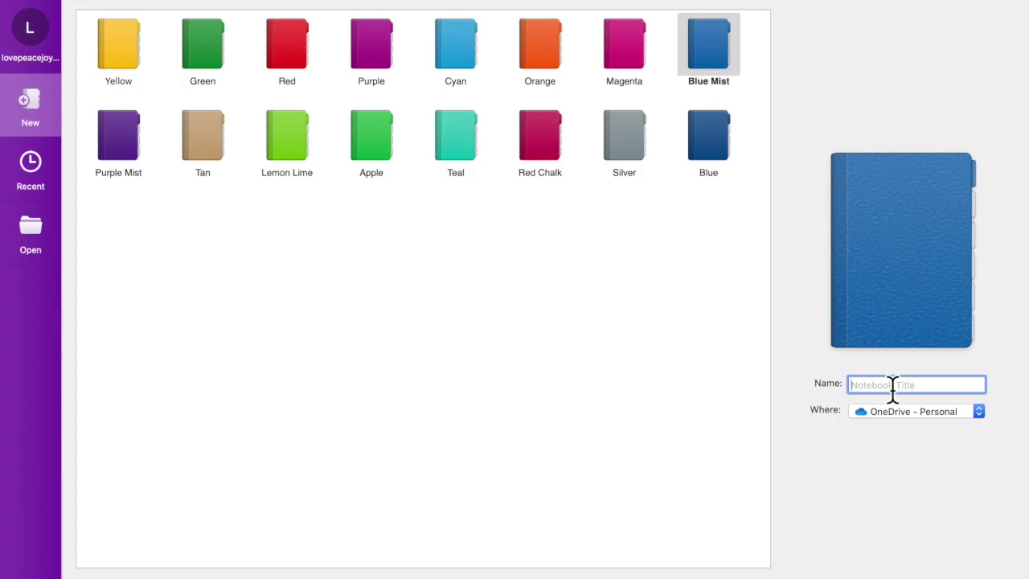
text(Consumer Reviews and DIY)
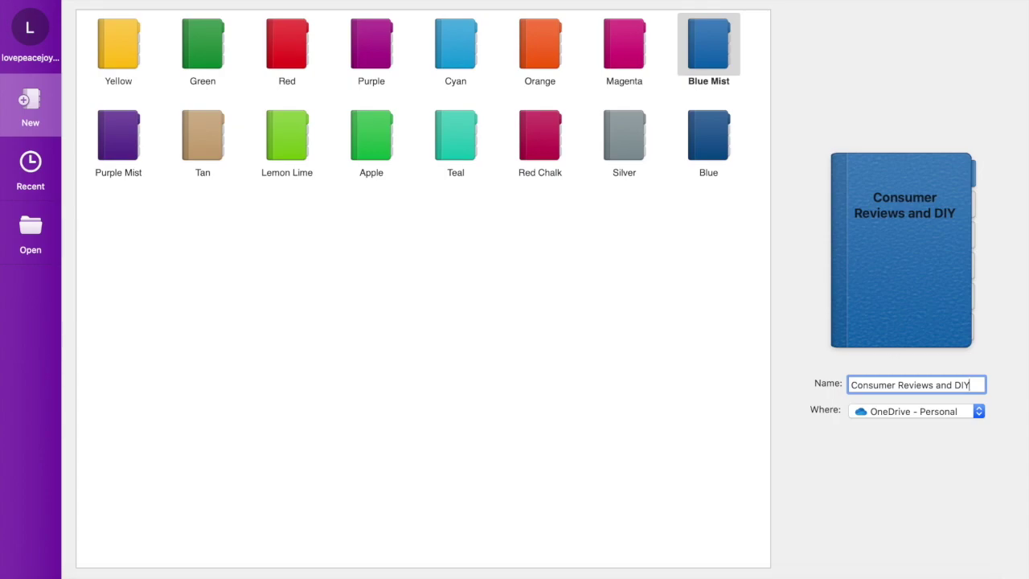
key(Return)
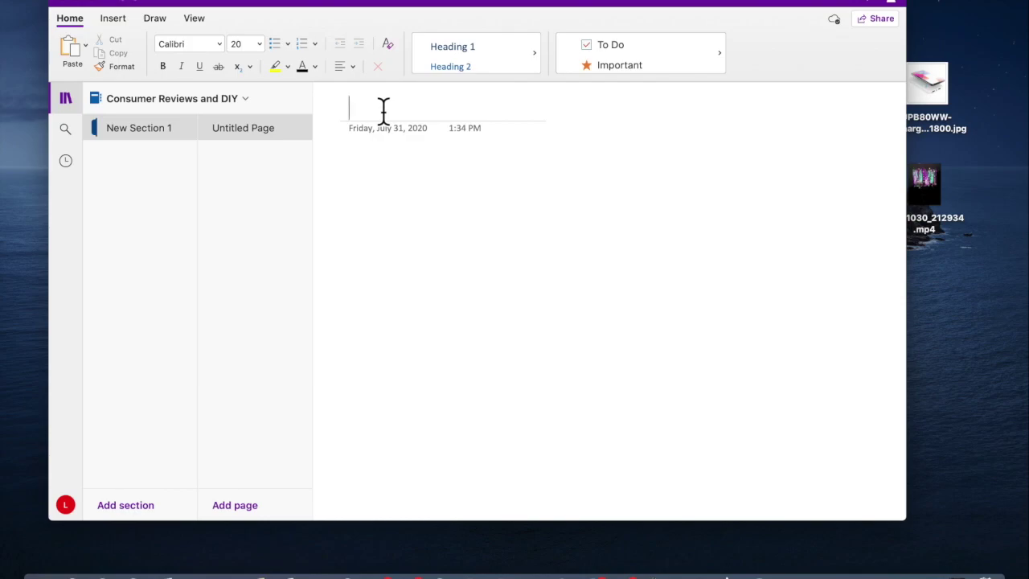
- Title the first page 'Earnings' and rename New Section 1 to 'Earnings'
text(Earnings)
key(Return)
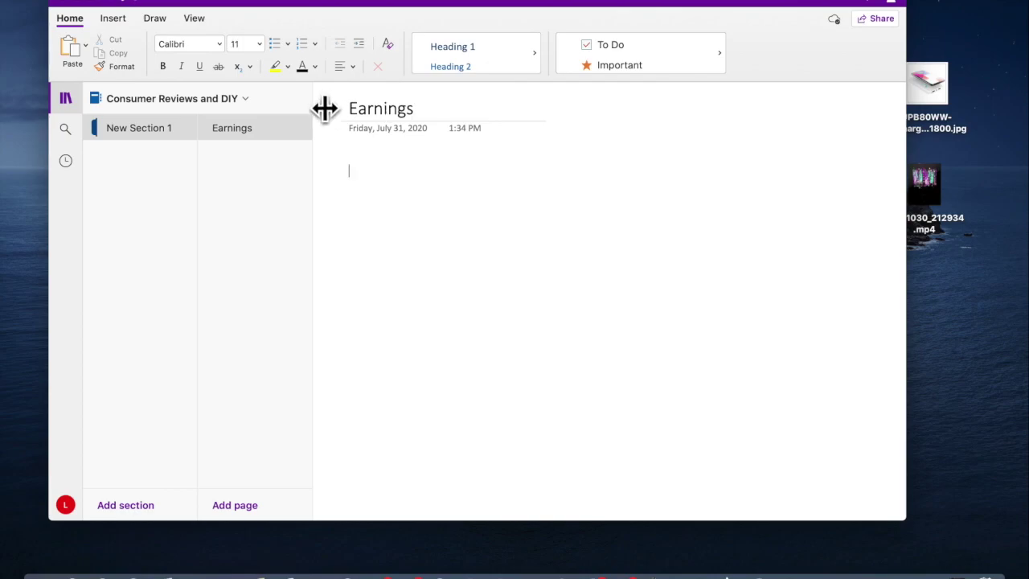
drag(266, 129, 178, 138)
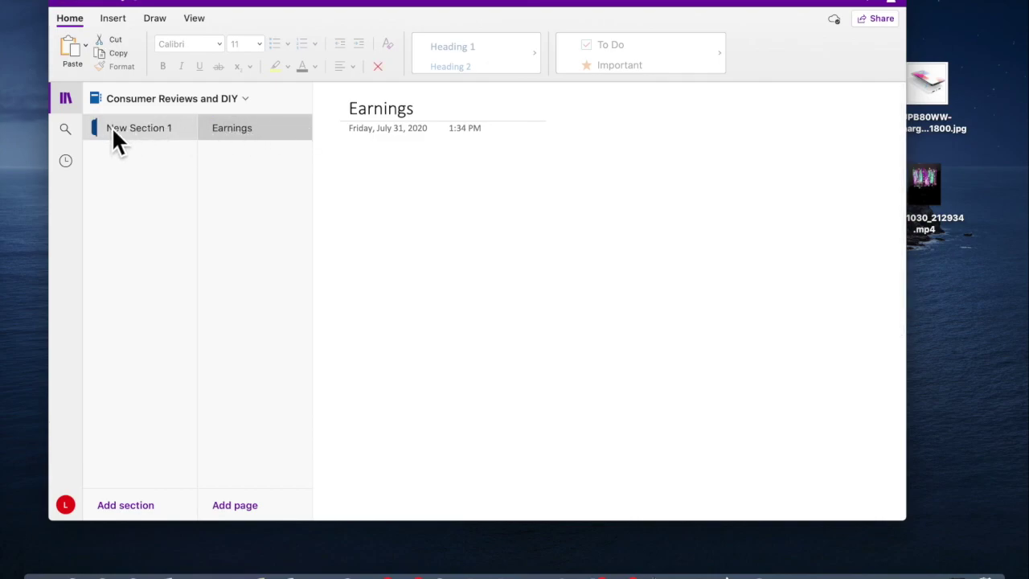
right_click(121, 130)
click(141, 137)
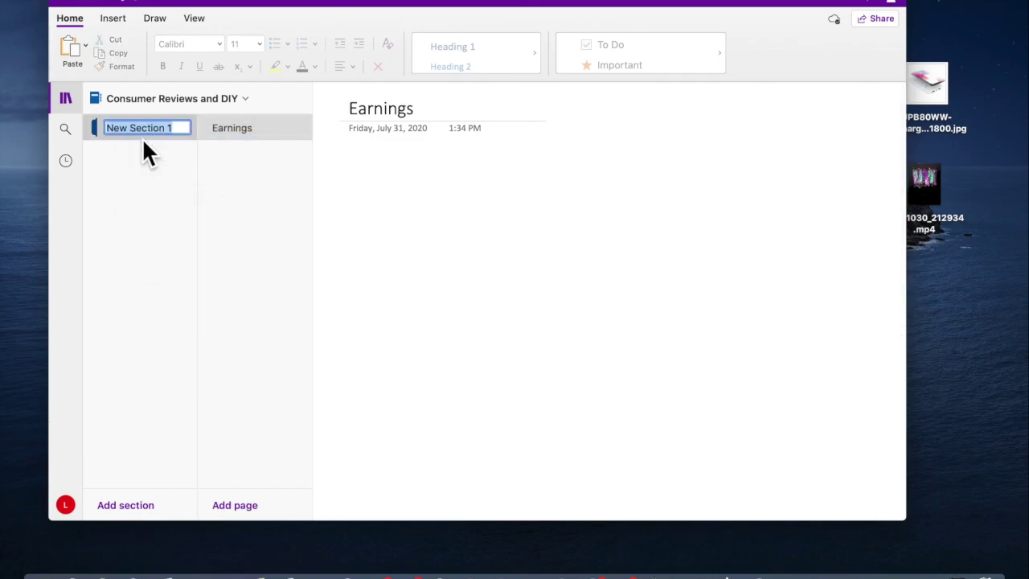
text(Earnings)
key(Return)
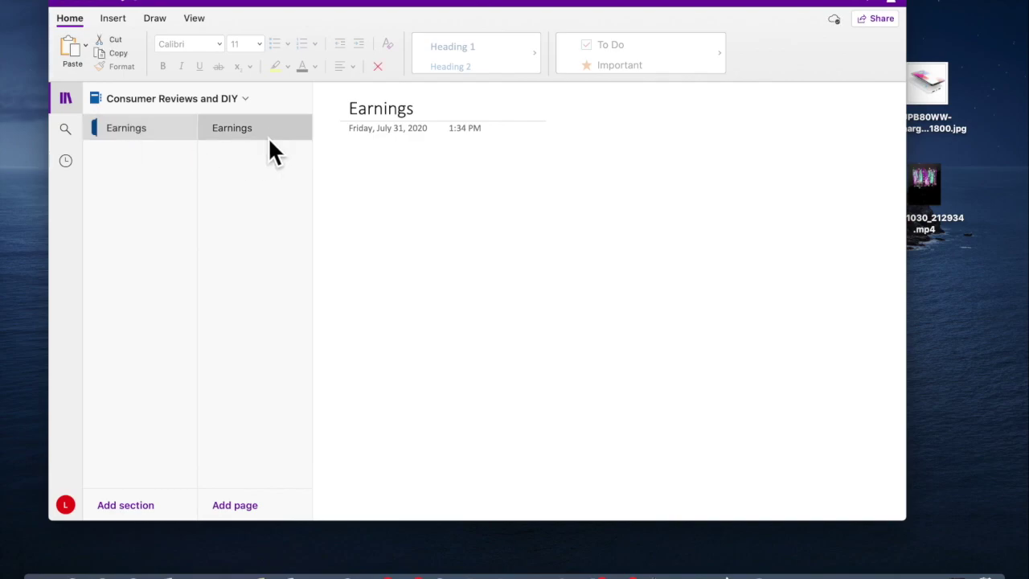
- Change the page title to '2020 Earnings'
click(351, 110)
text(2020)
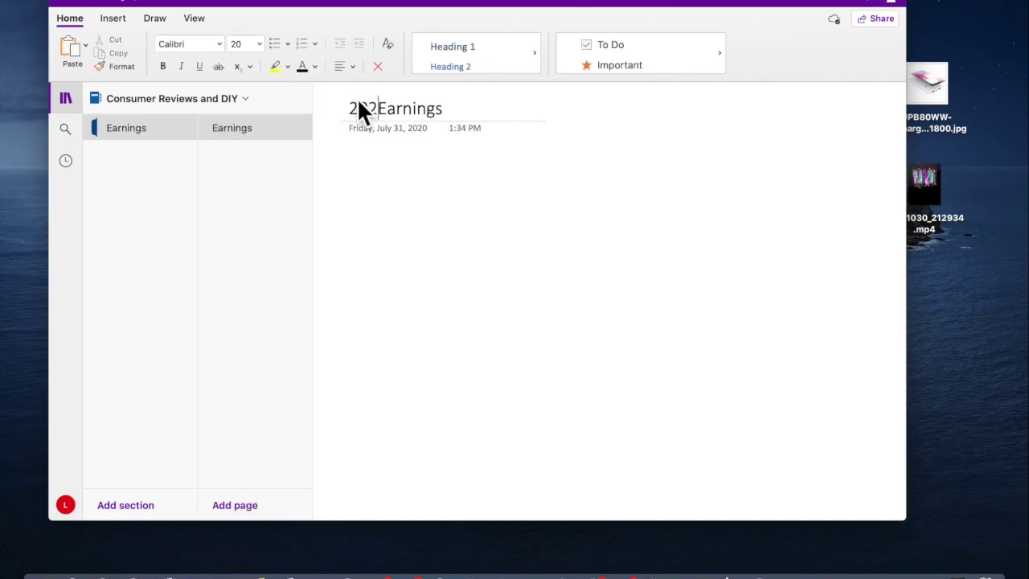
key(Return)
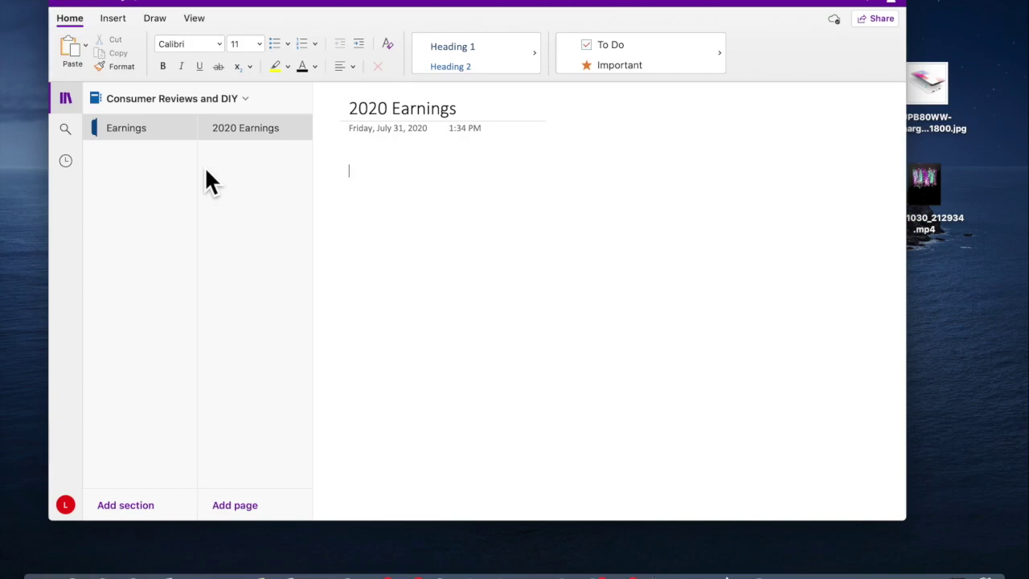
- Add a second page titled '2021 Earnings'
click(241, 503)
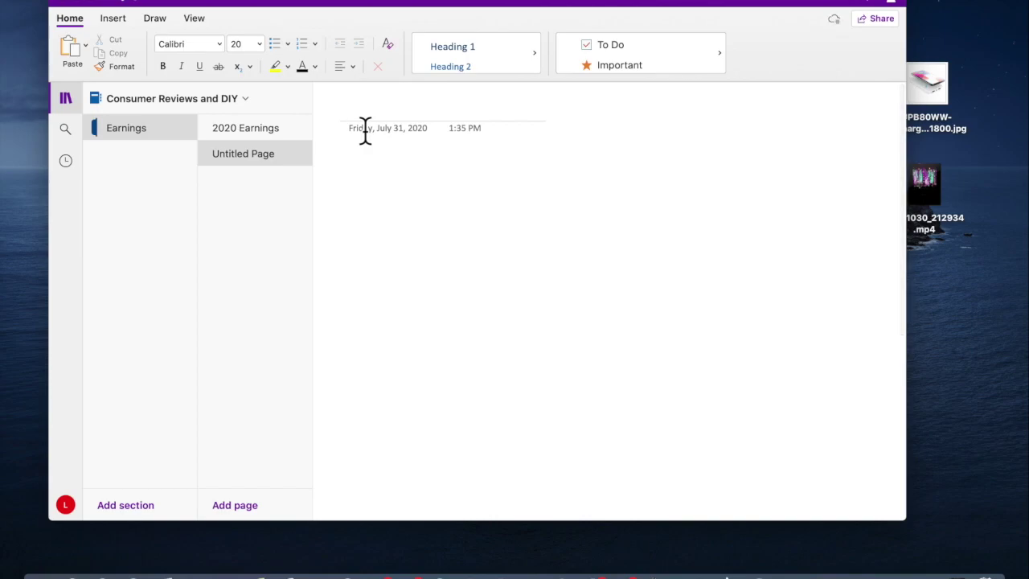
text(2021 Earnings)
key(Return)
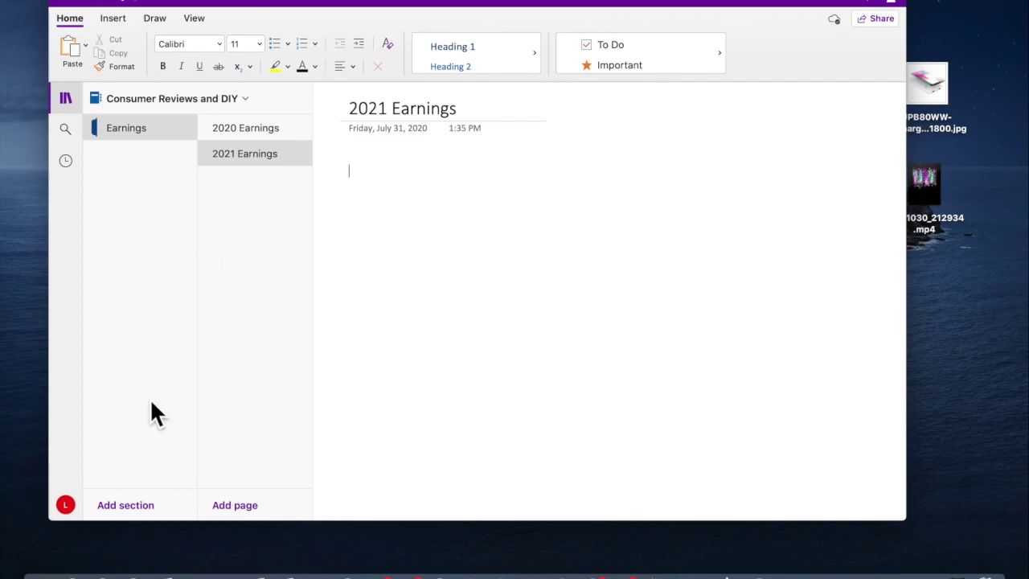
click(142, 497)
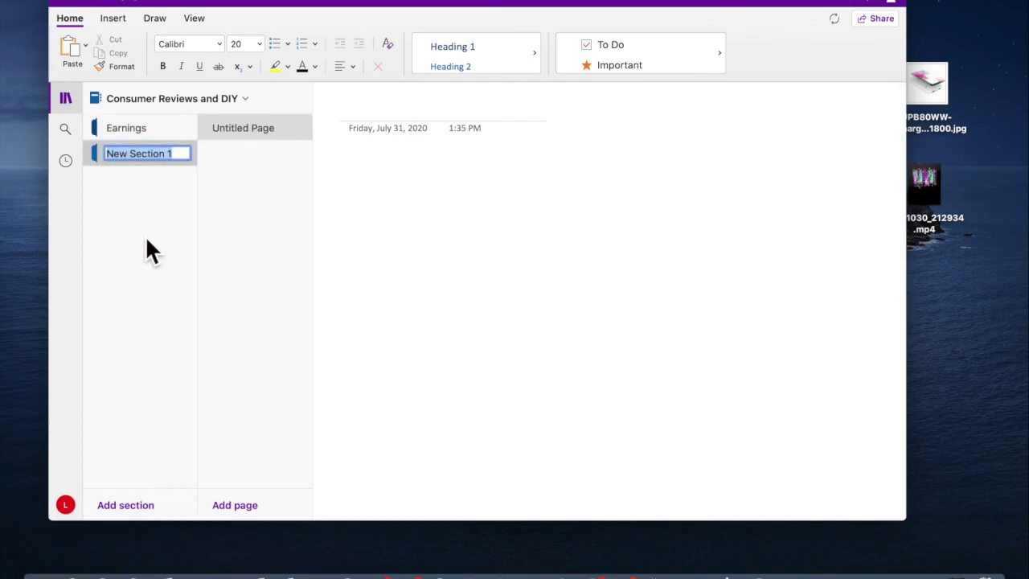
- Name the new section 'Goals' and add a page titled '2020 Goals'
text(Goals)
key(Return)
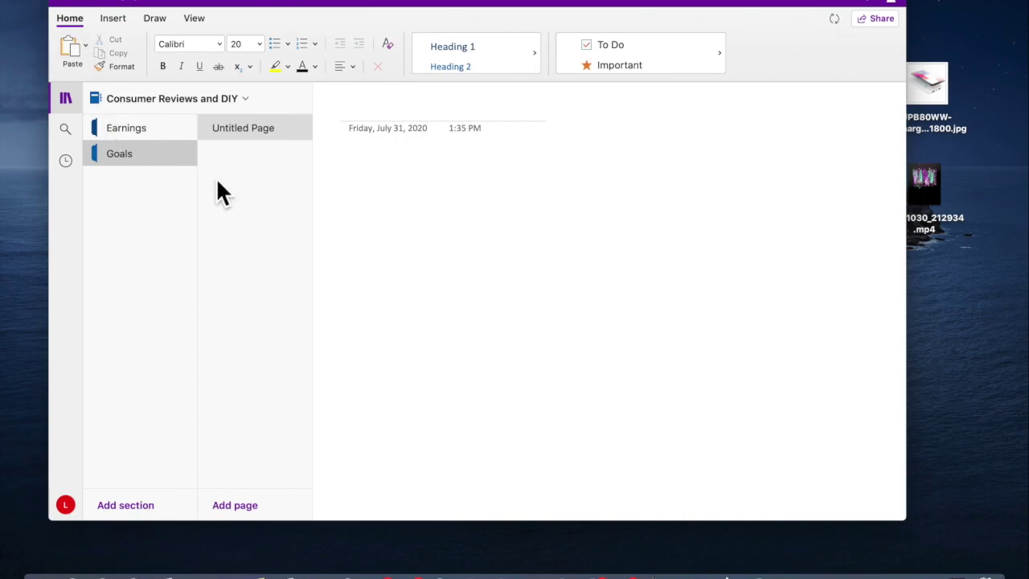
click(235, 504)
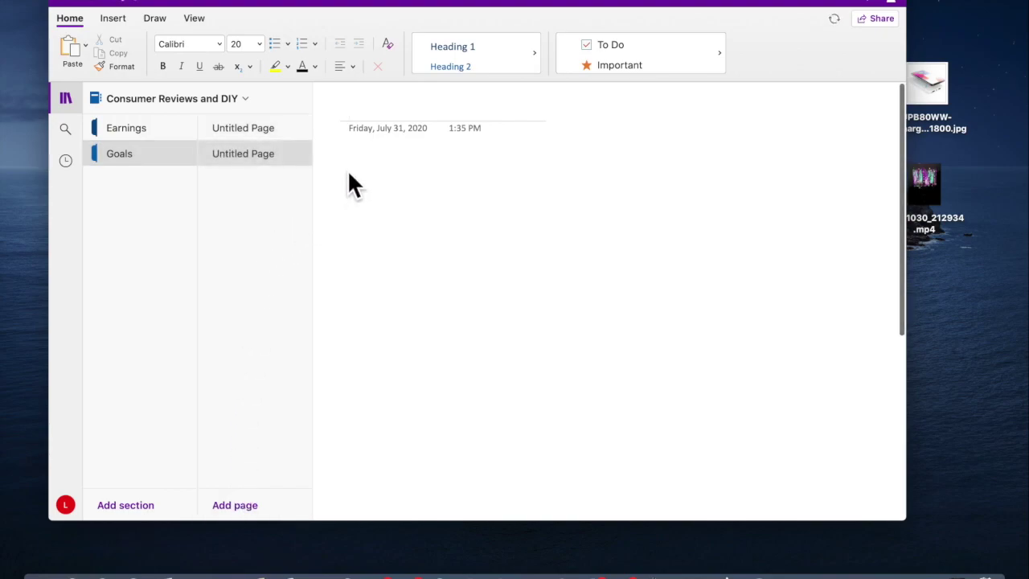
text(2020 )
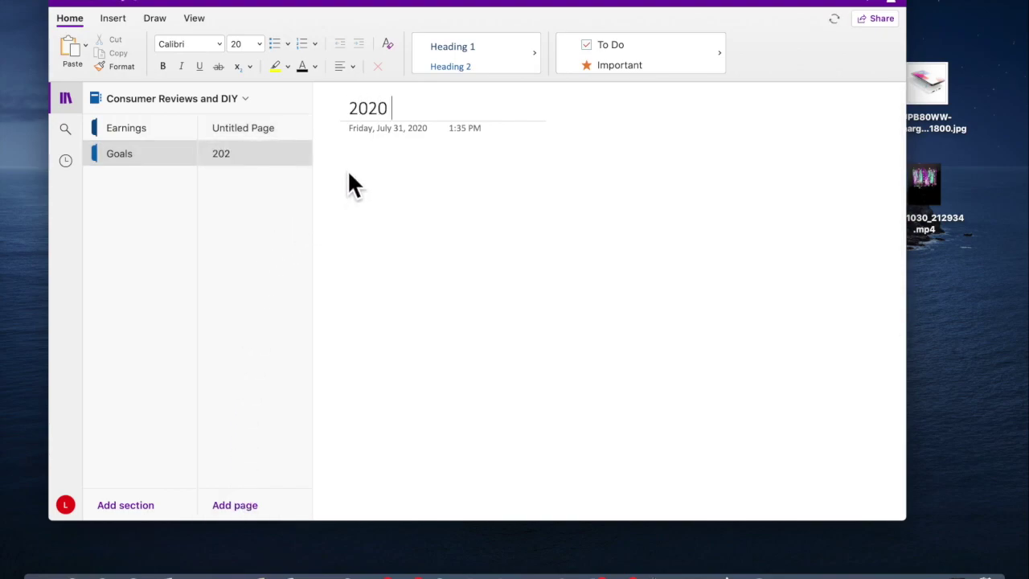
text(Goals)
key(Return)
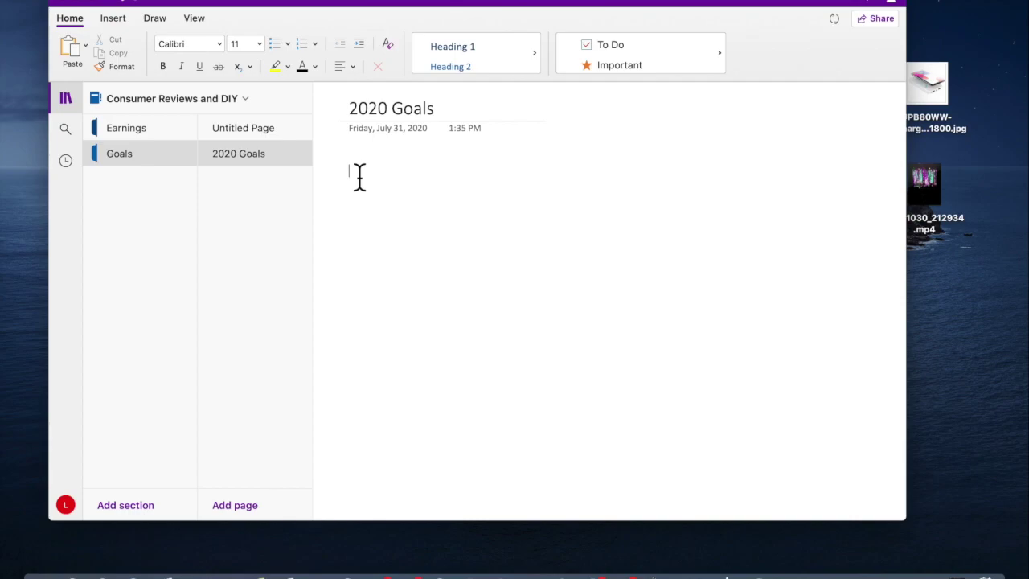
click(594, 52)
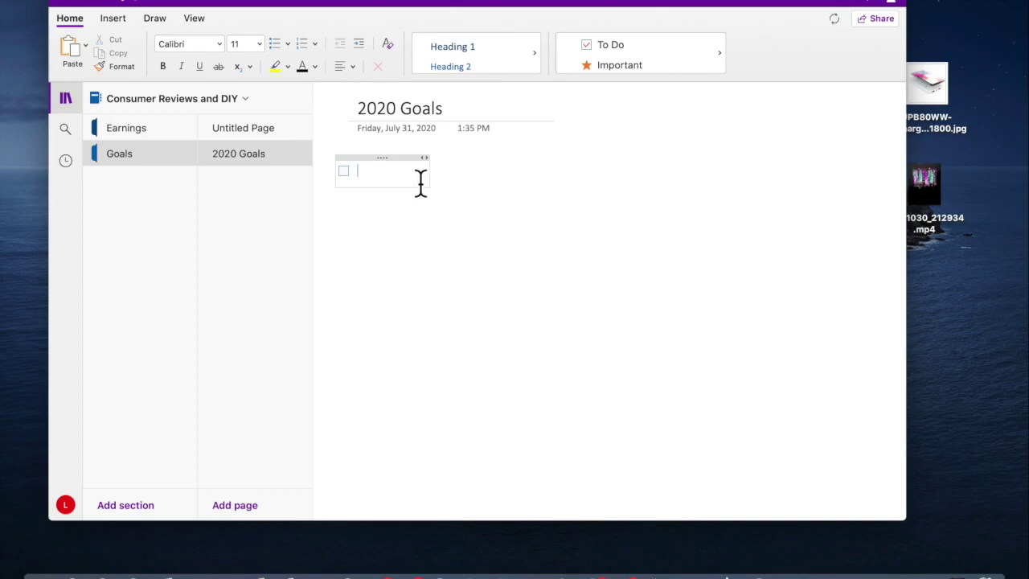
- Enter the to-do 'Take a refresher course on programming', fixing the misspelled 'refresher'
text(Take a refresher course on programming)
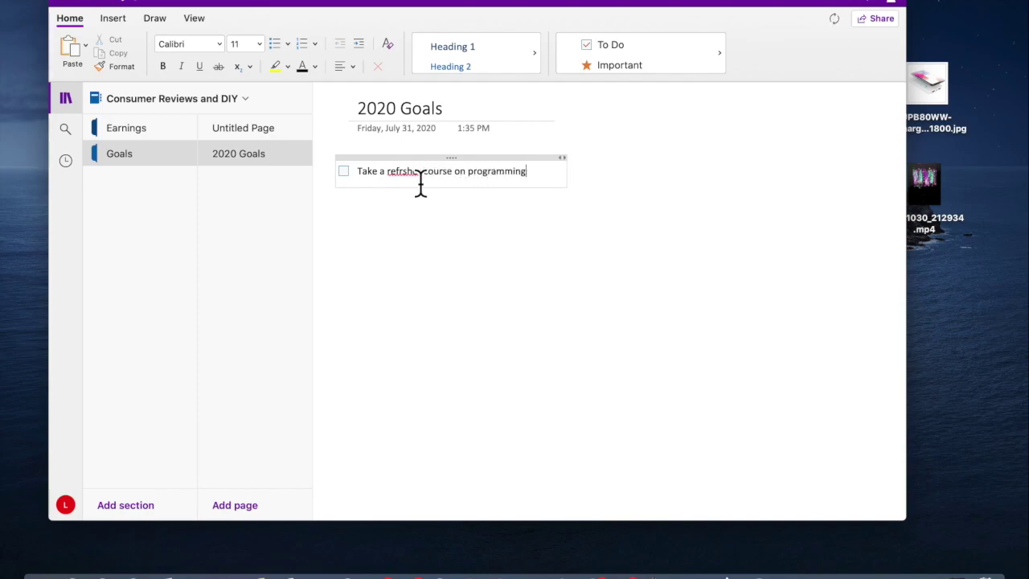
right_click(420, 176)
click(438, 182)
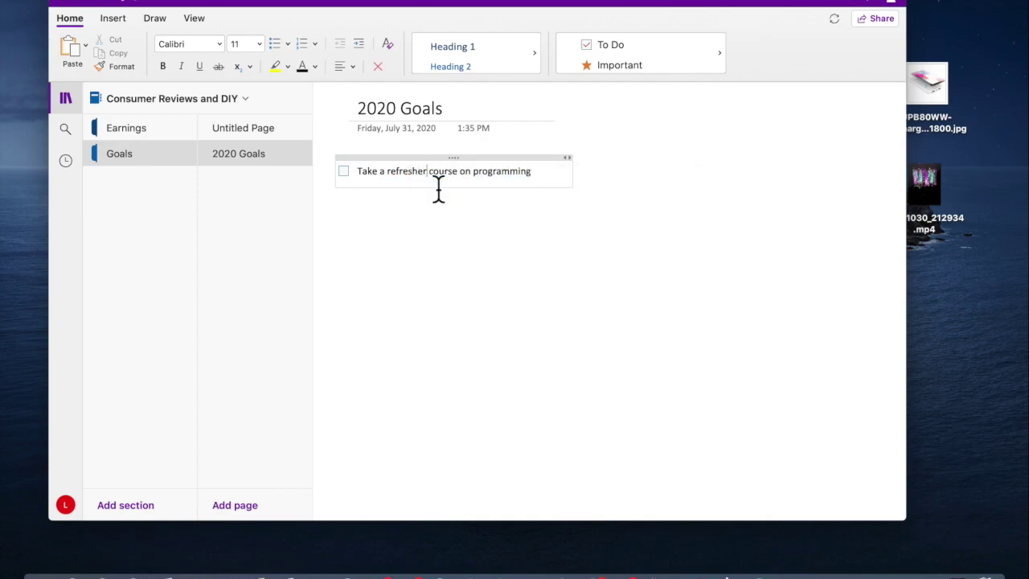
click(539, 191)
key(Return)
key(Return)
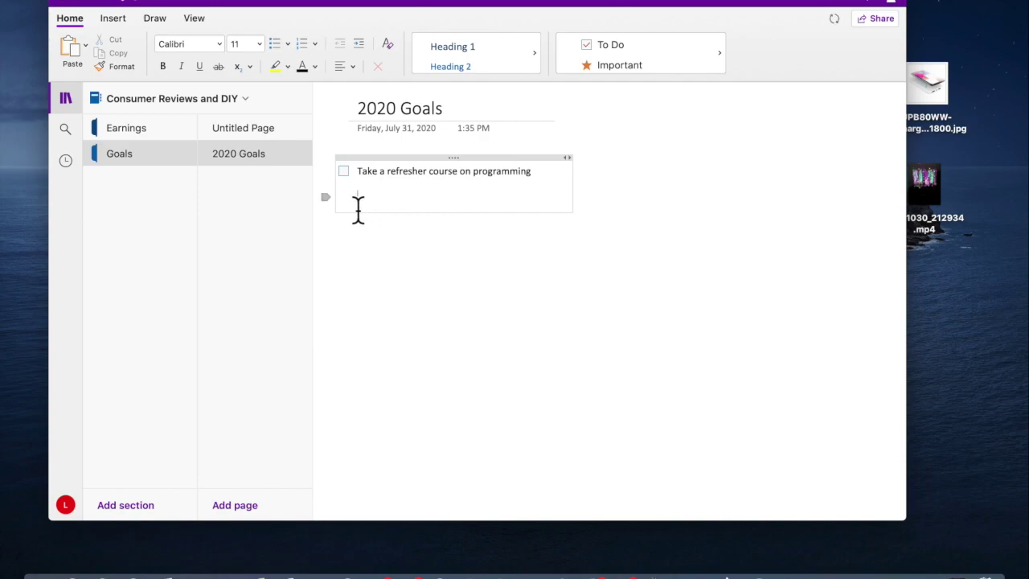
- Add a second unchecked to-do item 'Save $500 dollars'
click(609, 48)
text(Save $5)
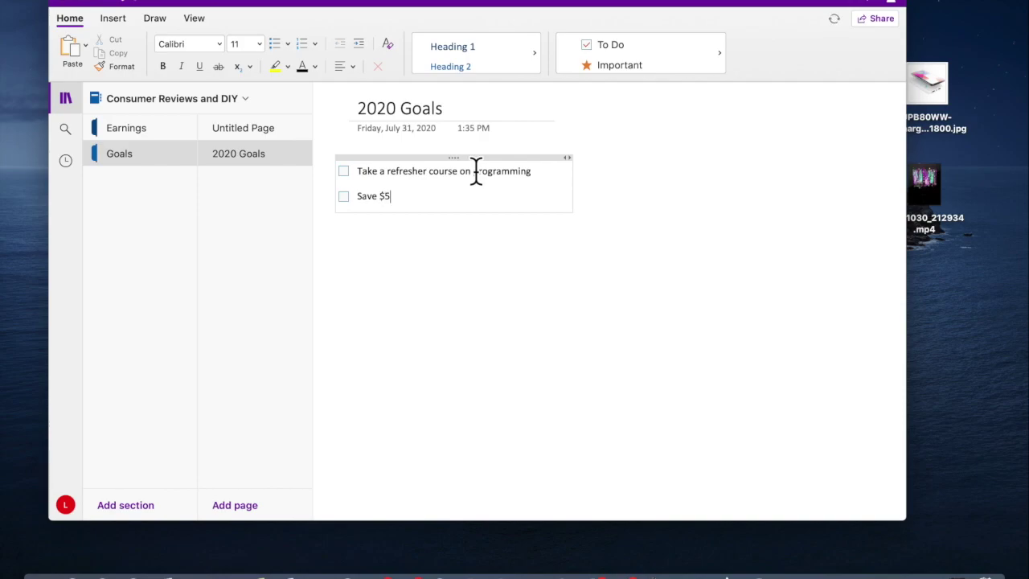
text(00 dollars)
key(Return)
key(Return)
key(Return)
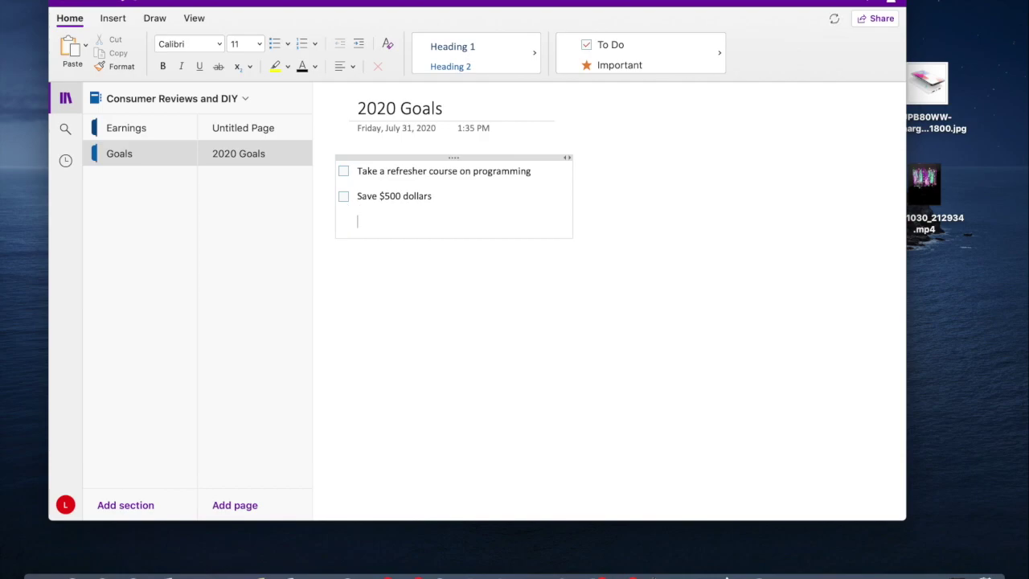
key(Return)
key(Return)
key(Return)
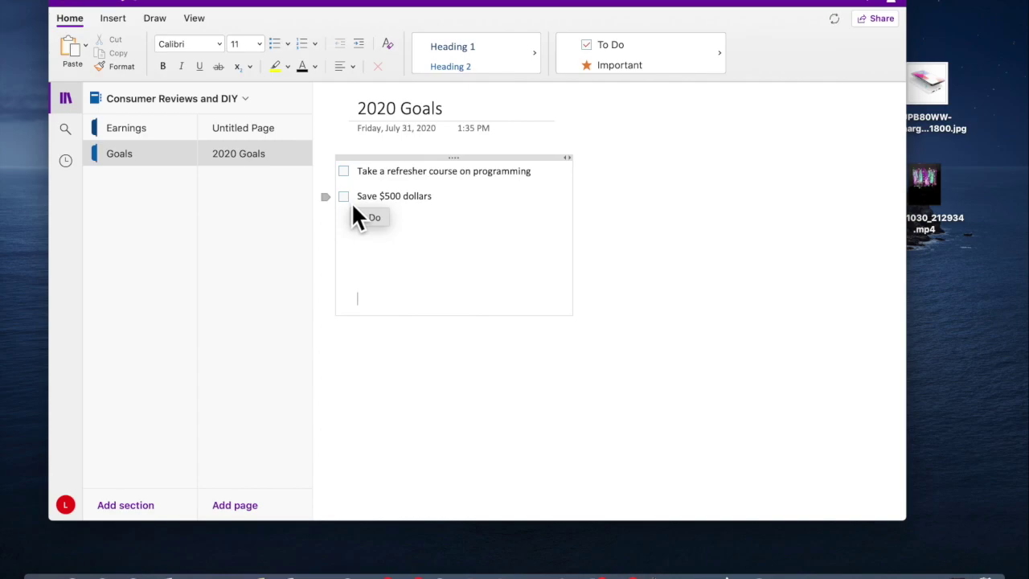
click(345, 172)
click(346, 173)
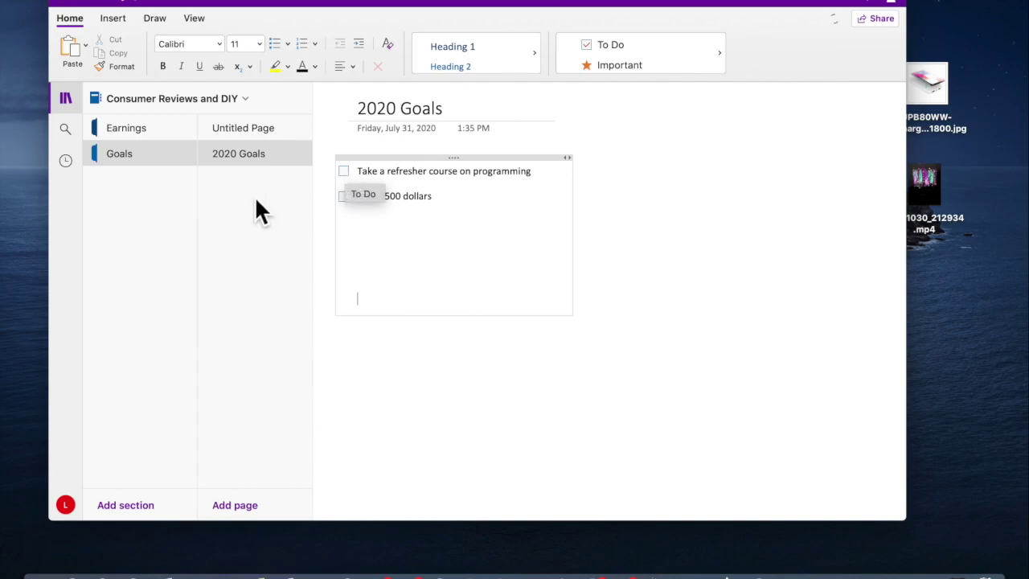
- Add a section named 'Business Plans'
click(122, 498)
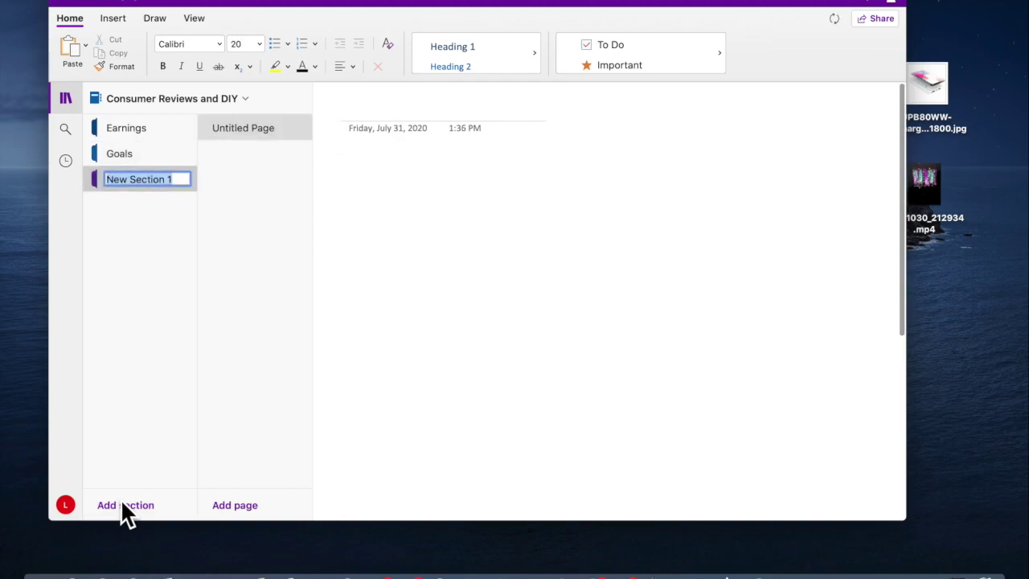
text(Busi)
key(BackSpace)
key(BackSpace)
key(BackSpace)
text(usi)
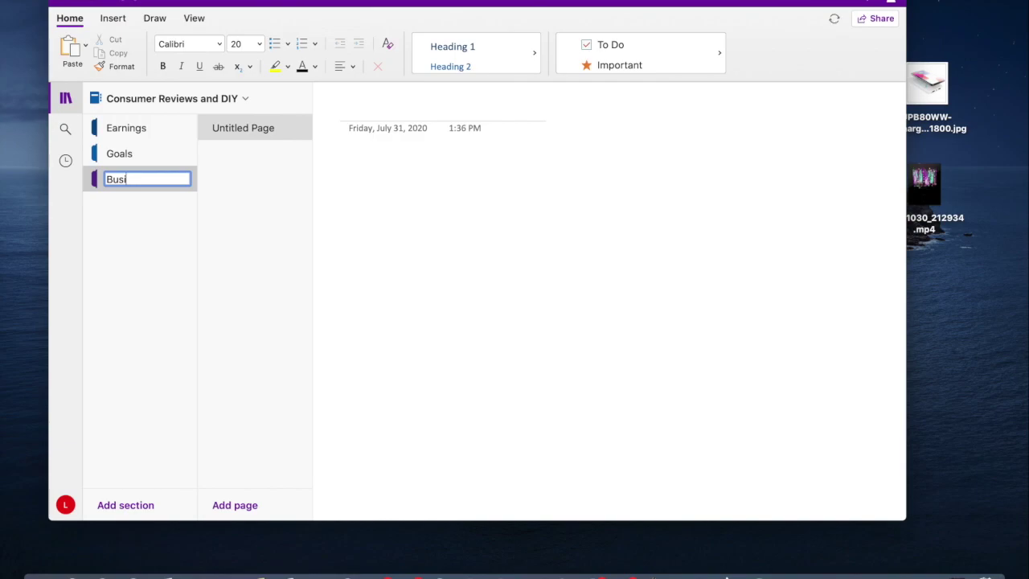
text(ness Plans)
key(Return)
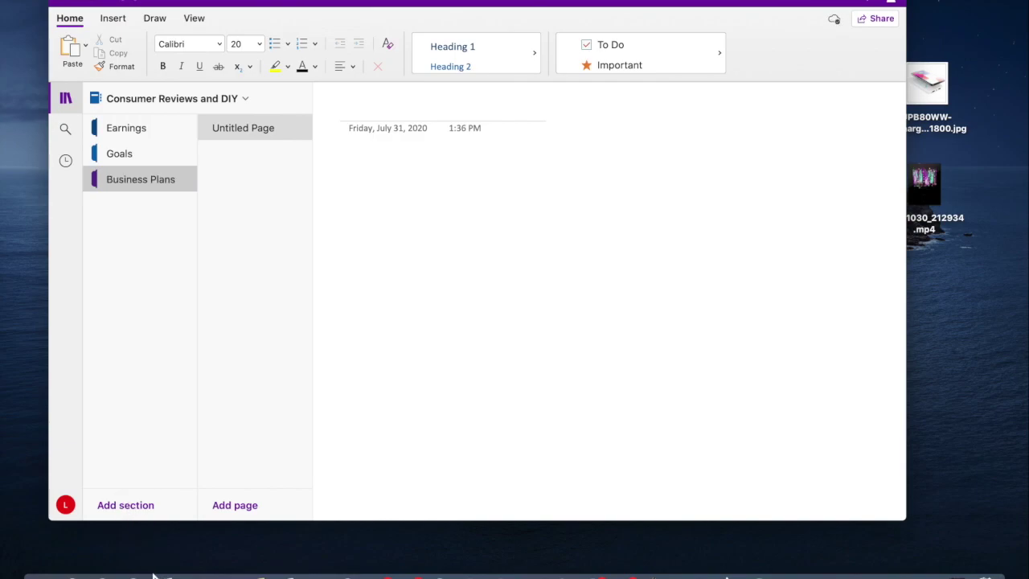
- Add a second page to Business Plans, then browse the Goals and Earnings sections
click(251, 510)
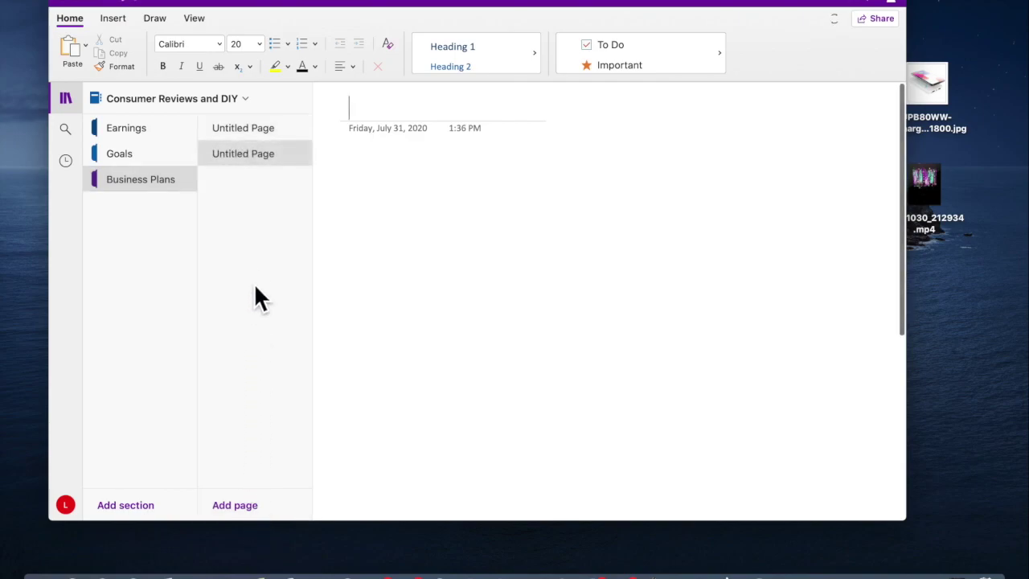
click(186, 154)
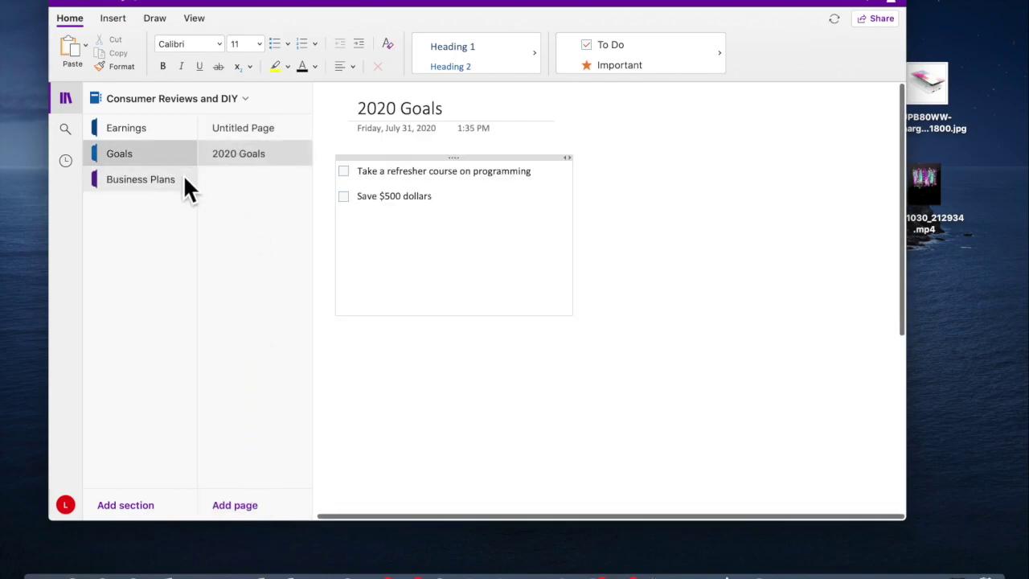
click(184, 178)
click(160, 161)
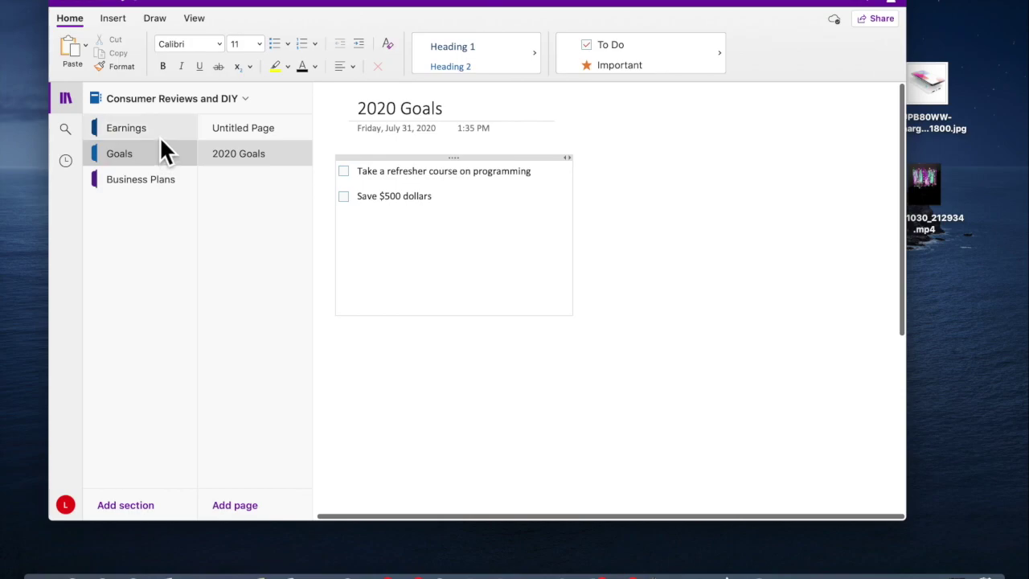
click(159, 135)
click(160, 150)
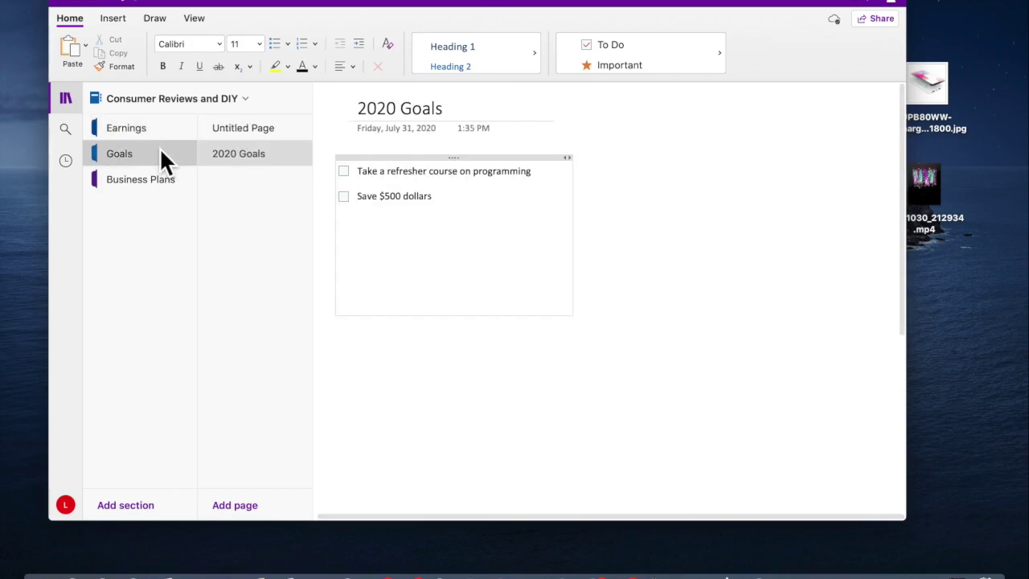
click(160, 176)
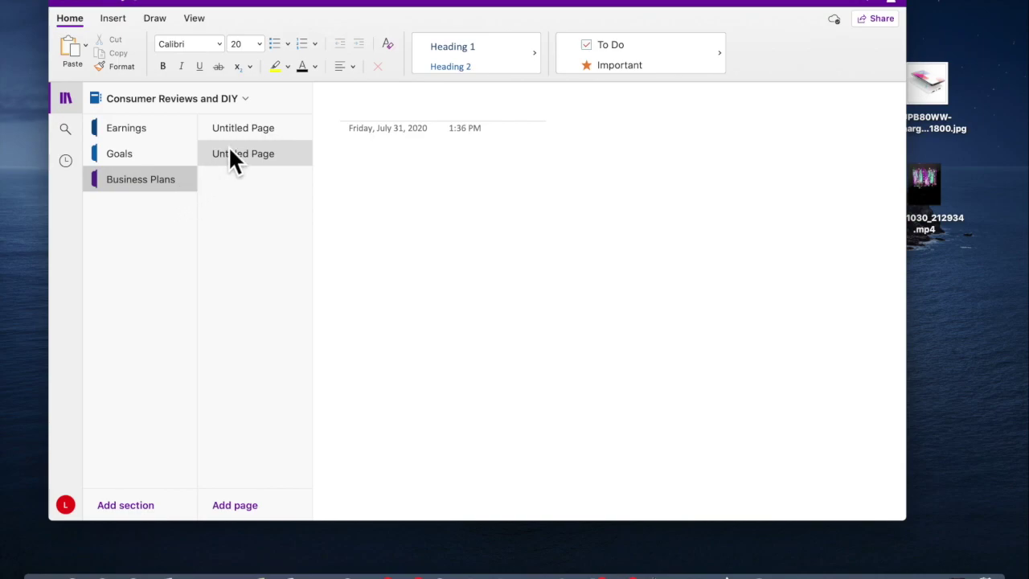
- Delete the extra Untitled Page and title the remaining page 'Initial Plan Draft'
click(247, 137)
right_click(255, 154)
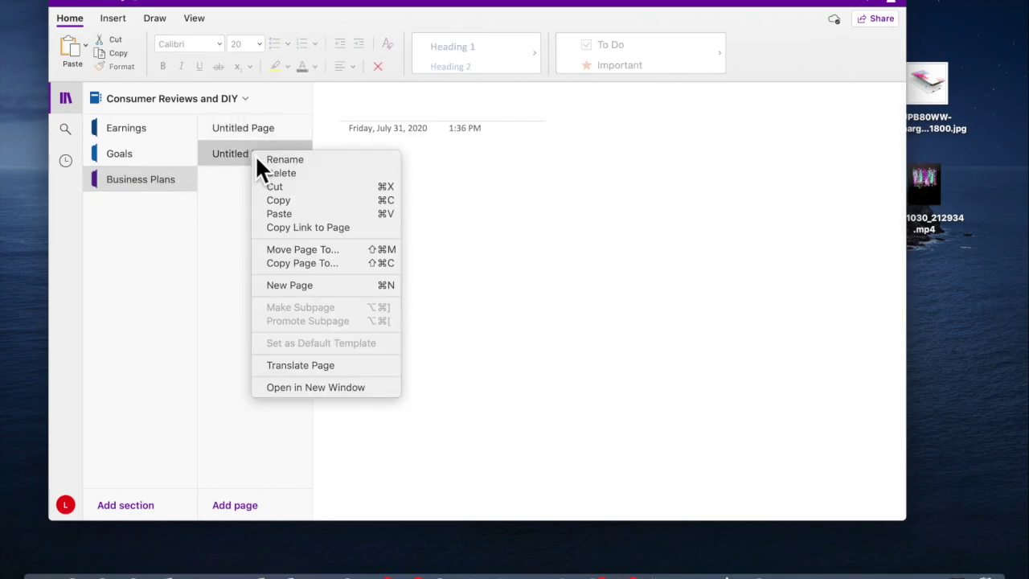
click(274, 174)
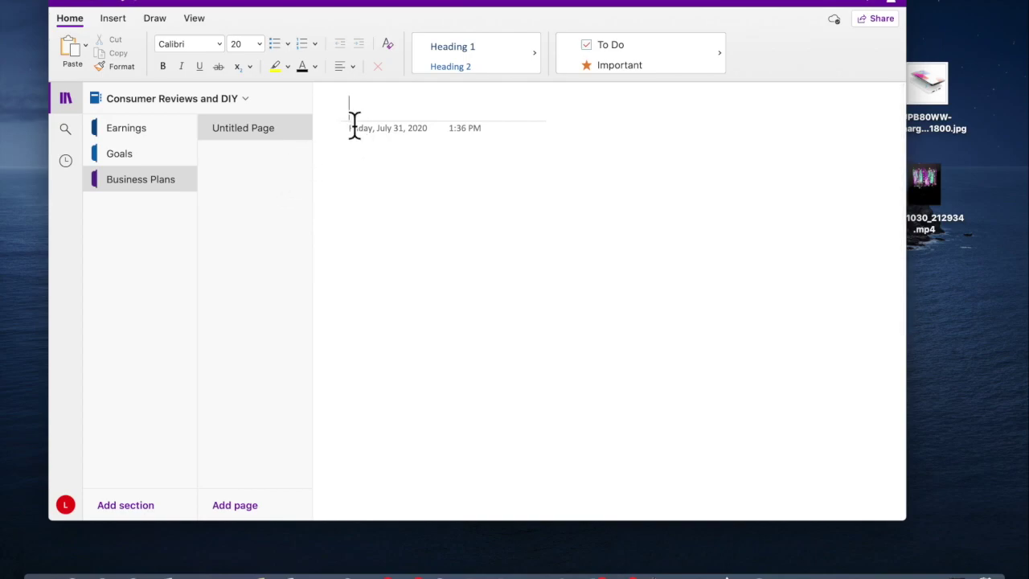
text(Initial)
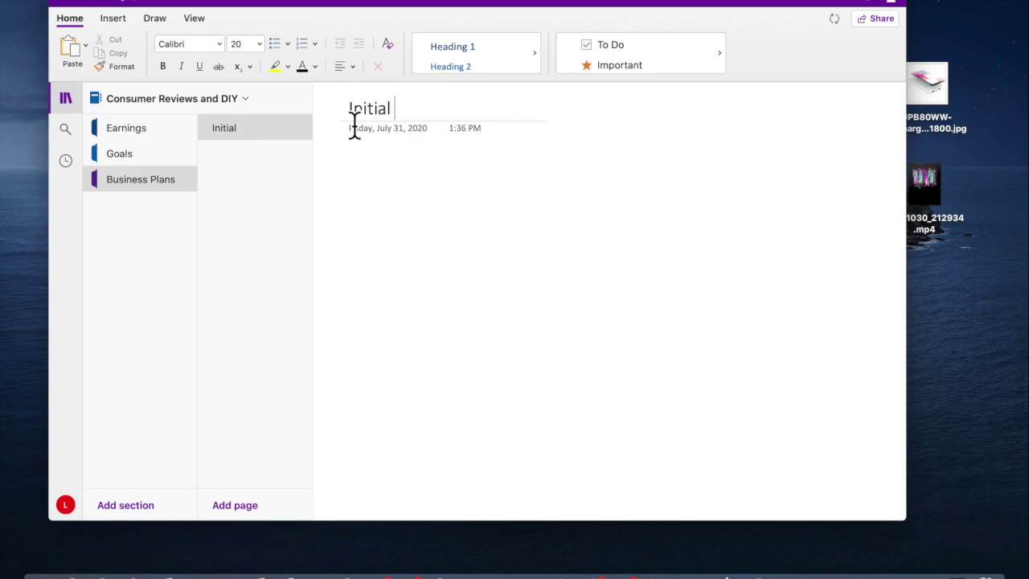
text( P)
key(BackSpace)
text(Plan Dr)
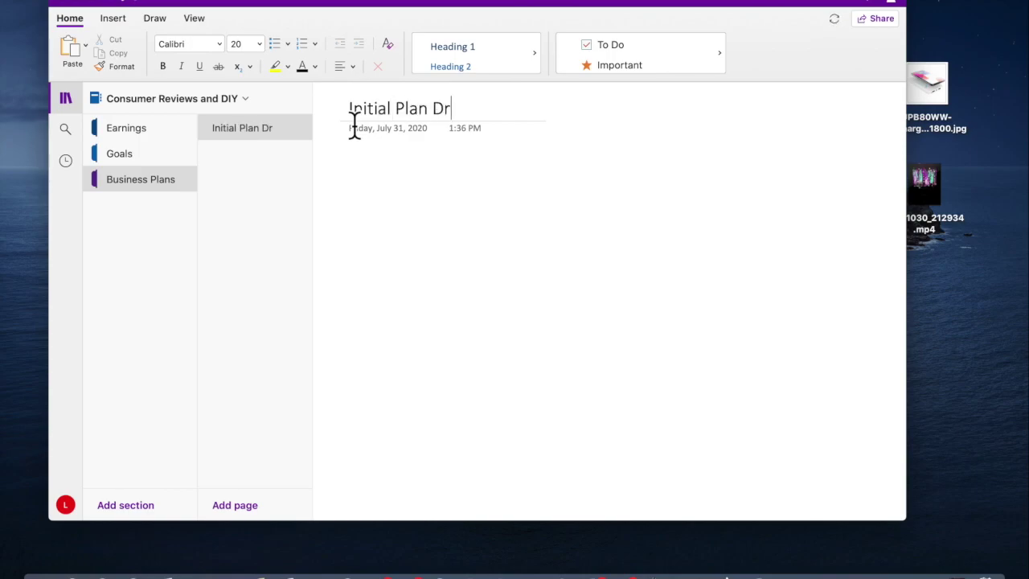
text(aft)
key(Return)
- Add pages titled 'Finances' and 'Application Process', then review all three pages
click(233, 505)
text(Finances)
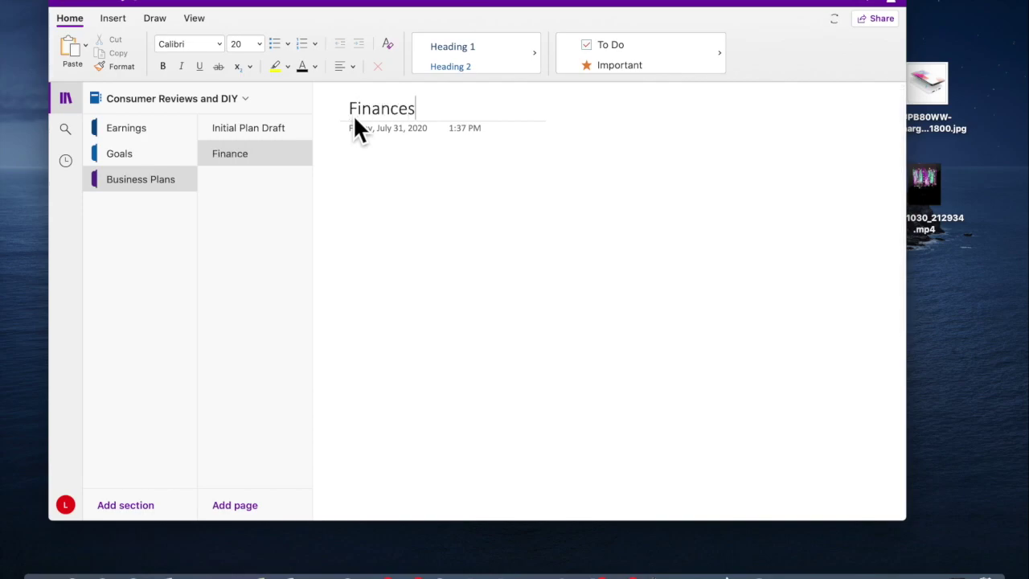
key(Return)
click(237, 513)
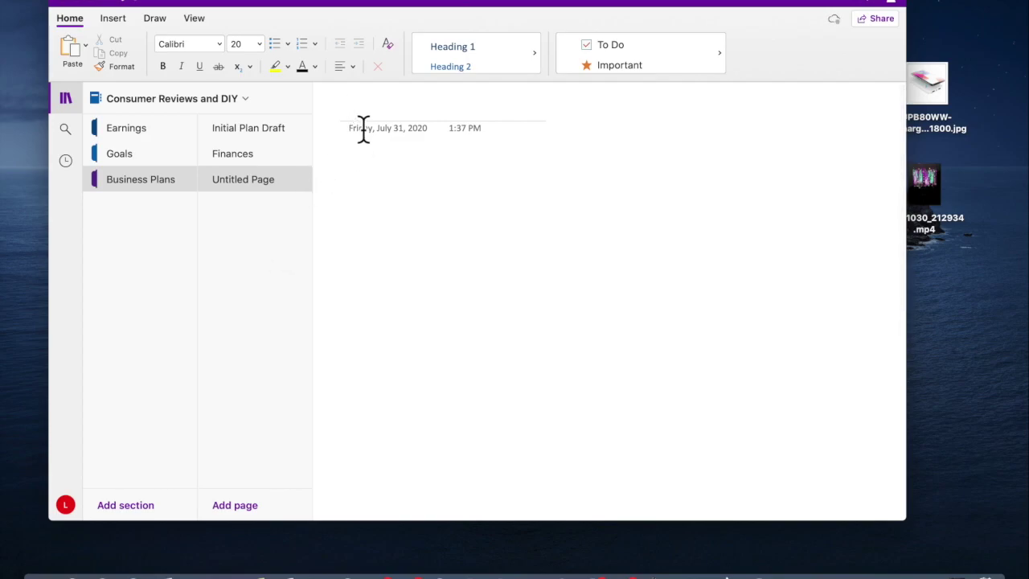
text(Application Proc)
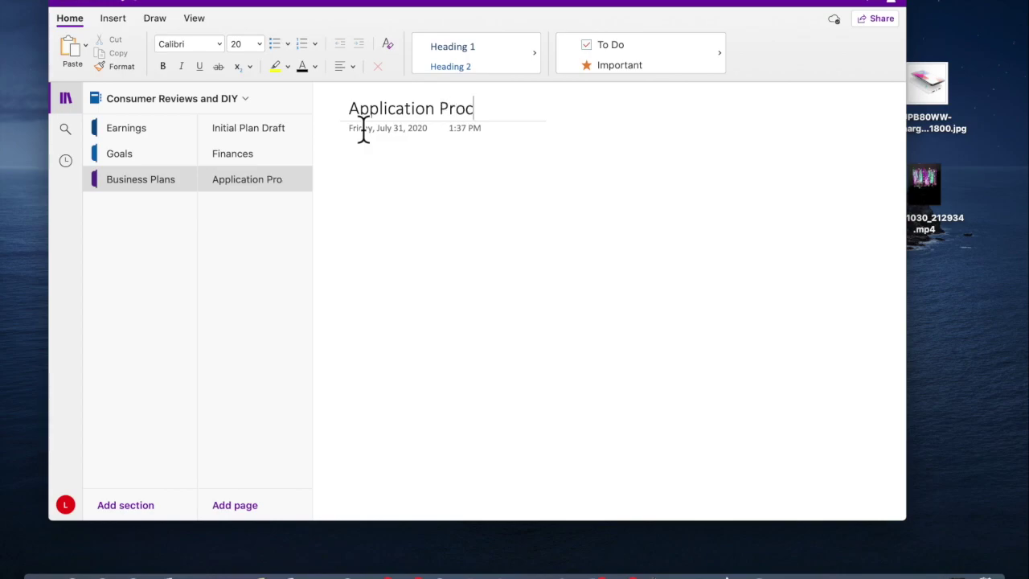
text(ess)
click(183, 210)
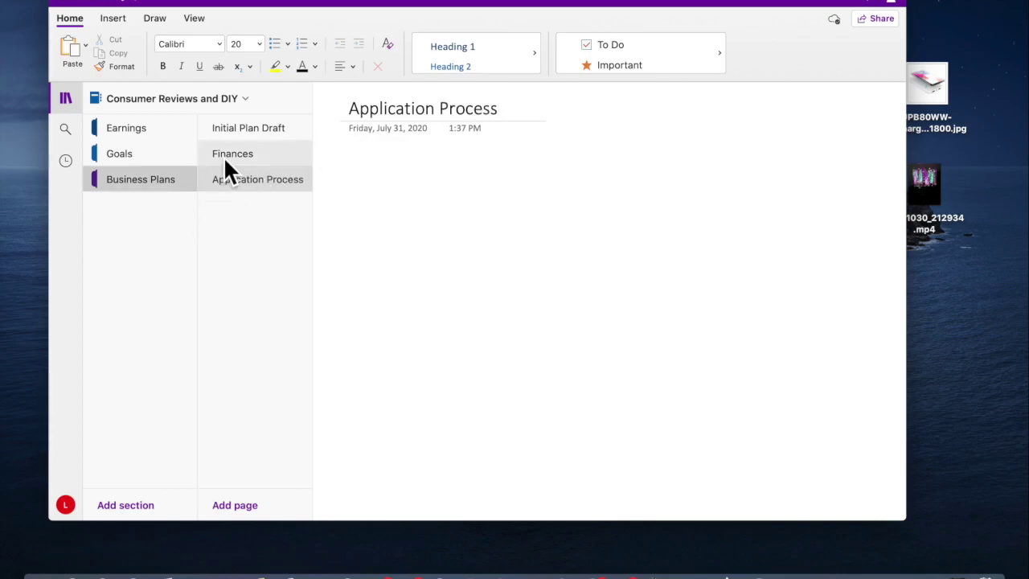
click(246, 133)
click(250, 156)
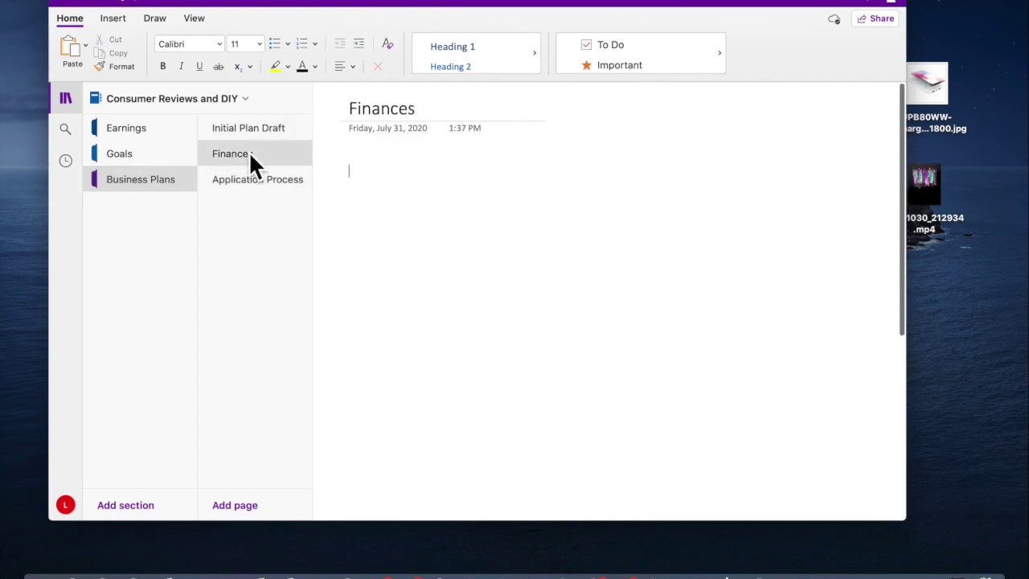
click(250, 181)
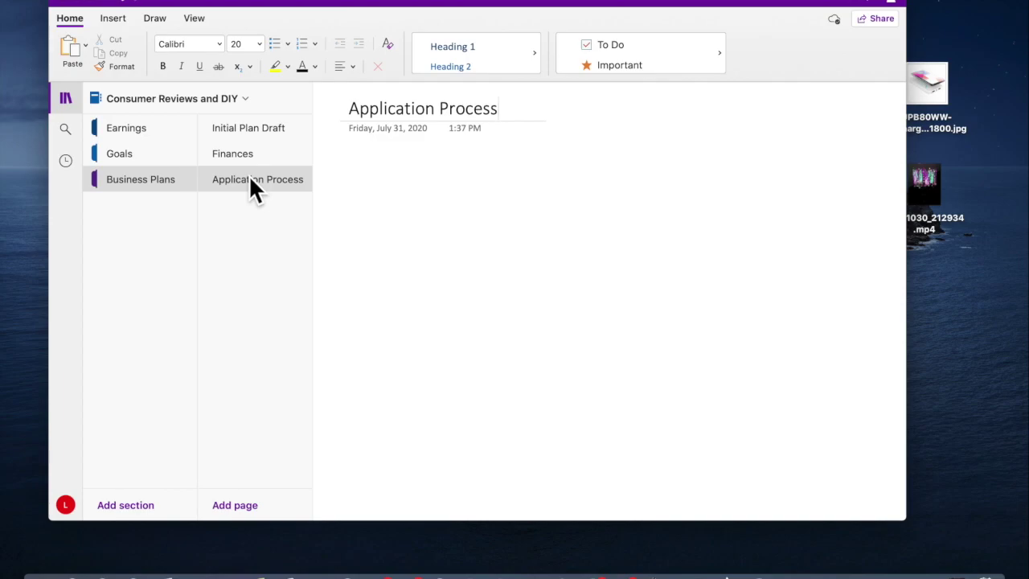
- Add a 'Concerts' section and title its page '2020 Concerts'
click(116, 505)
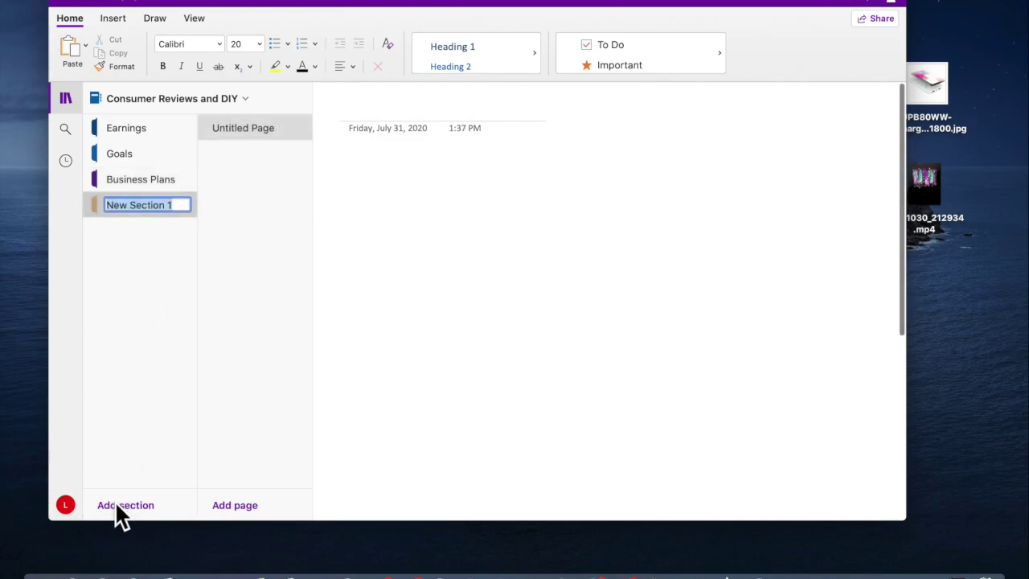
text(Concerts)
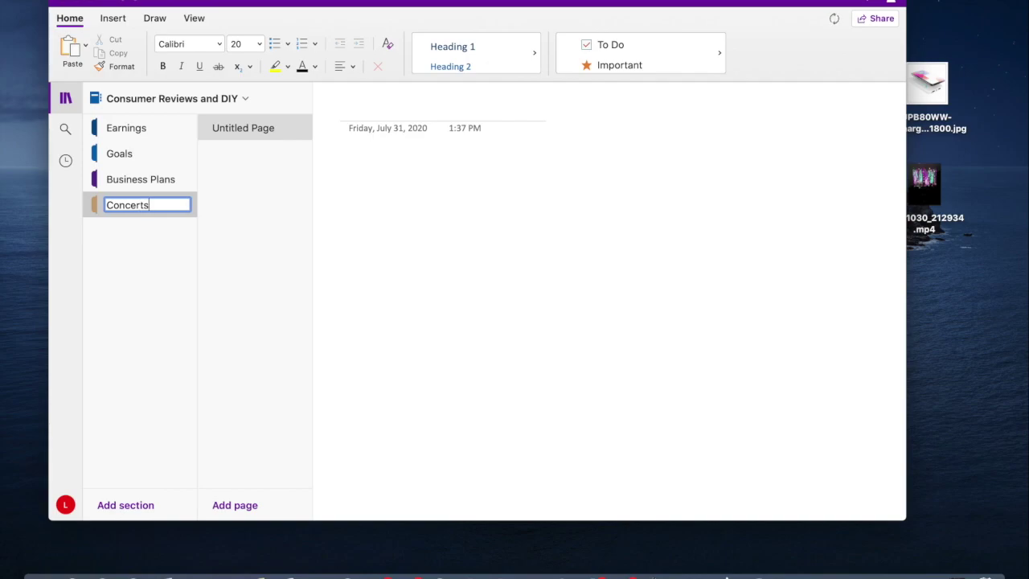
key(Return)
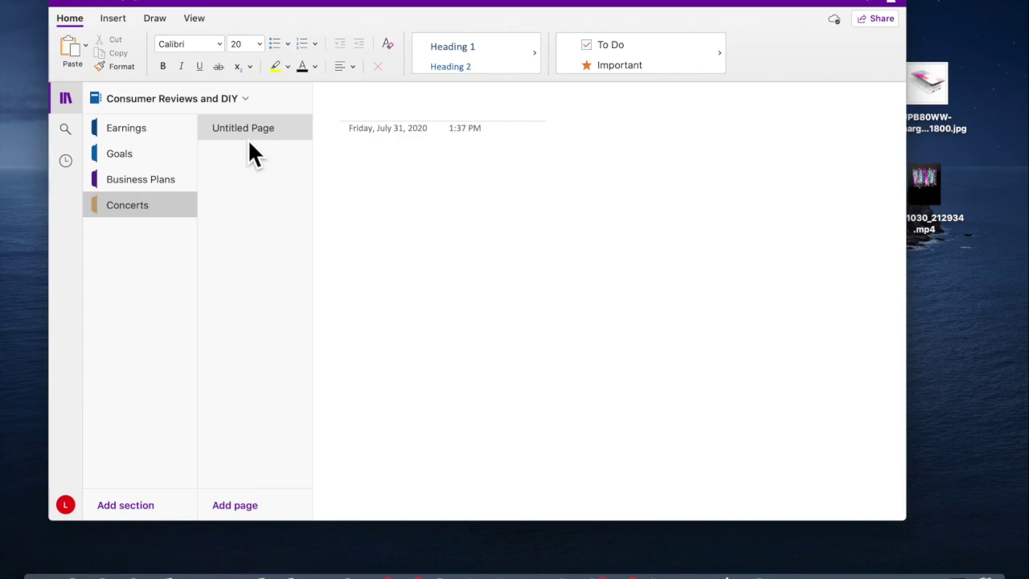
click(349, 118)
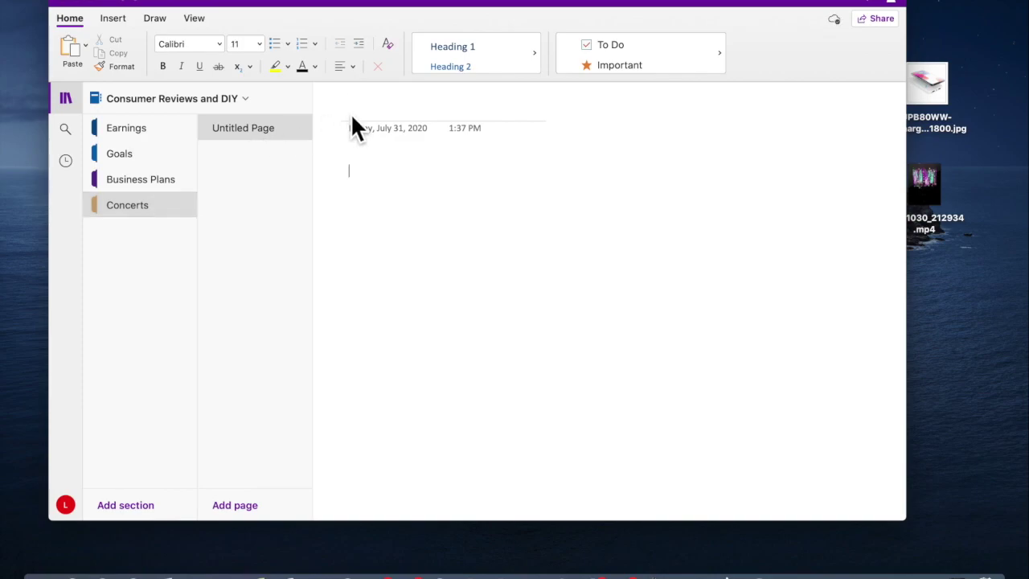
text(203)
key(BackSpace)
key(BackSpace)
key(BackSpace)
key(Up)
text(2020 Concerts)
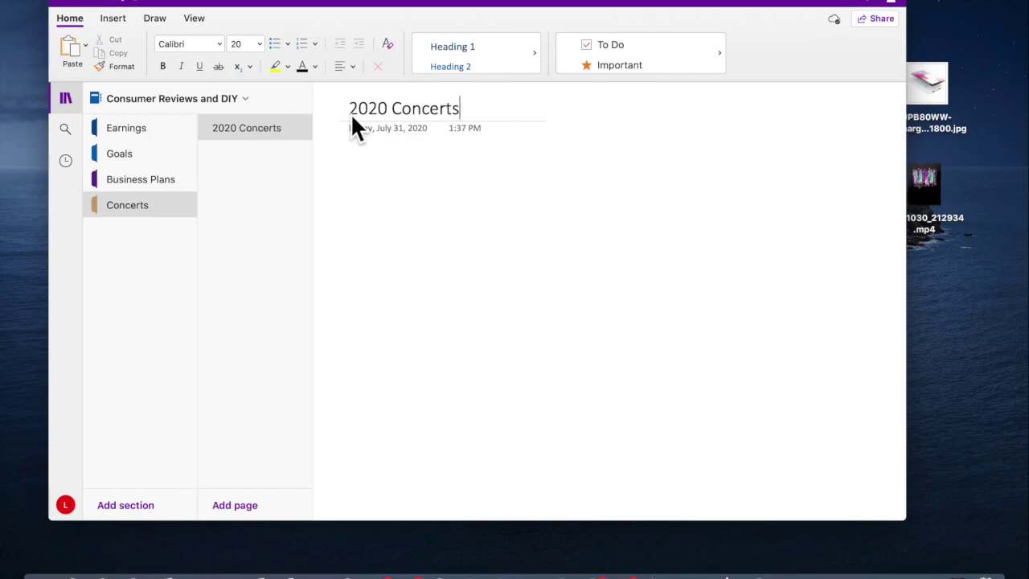
key(Return)
- Try attaching the 1.73 GB 20161030_212934.mp4 video and dismiss the 100 MB limit error
drag(922, 199, 361, 202)
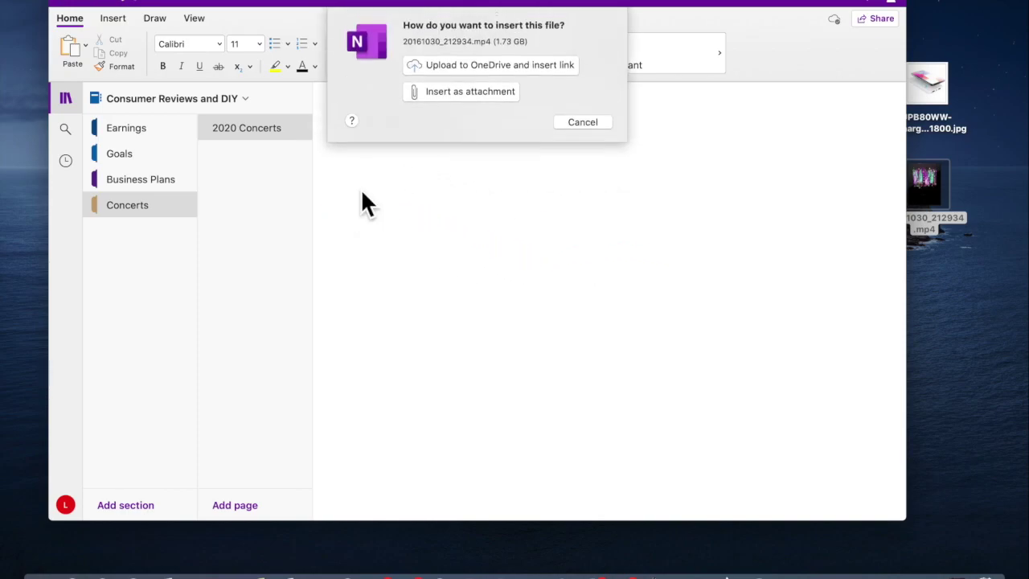
click(461, 98)
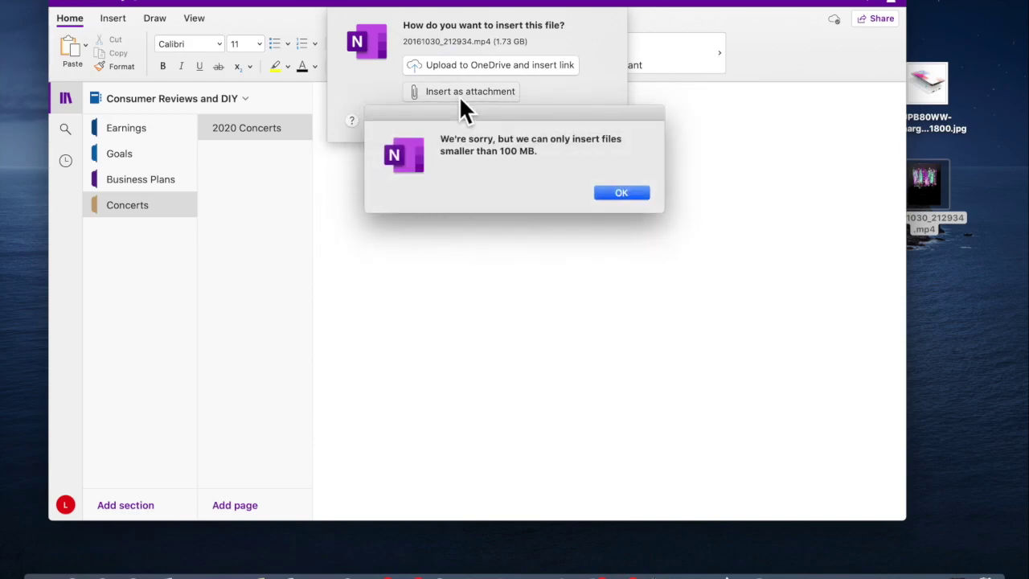
click(615, 193)
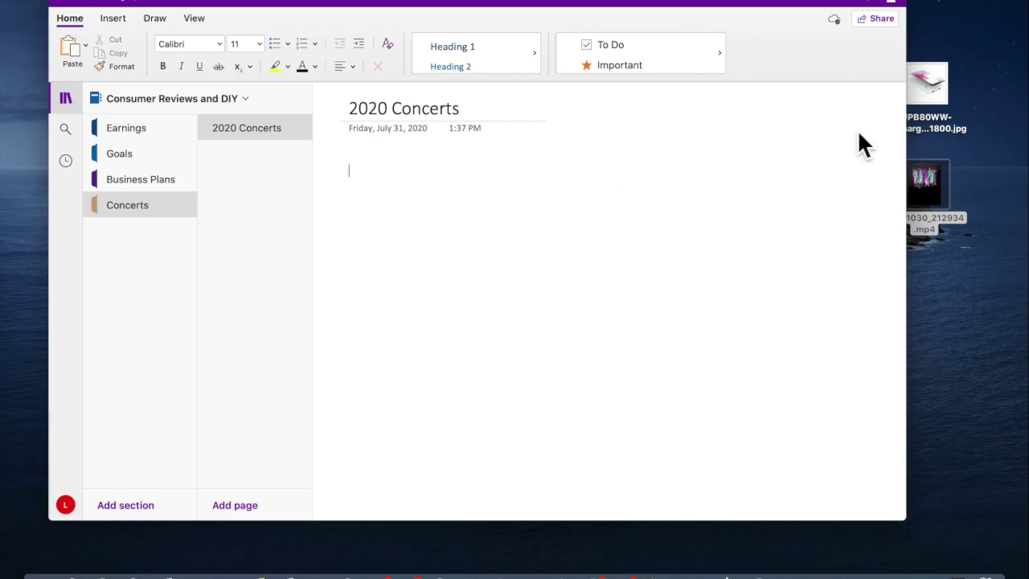
- Drop the wireless charger photo from the desktop onto the page
drag(928, 99, 359, 223)
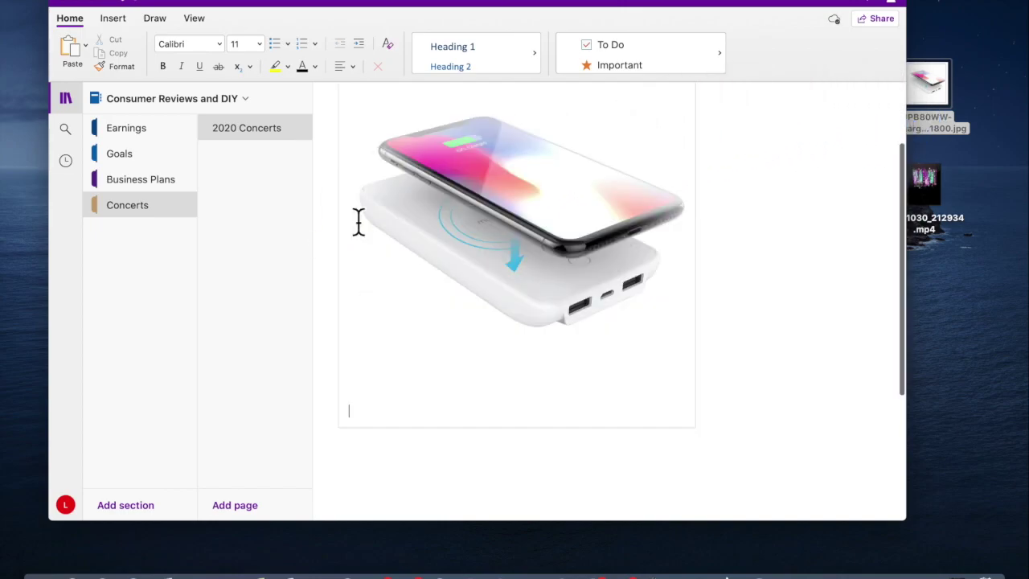
scroll(579, 249, down, 3)
scroll(579, 248, up, 5)
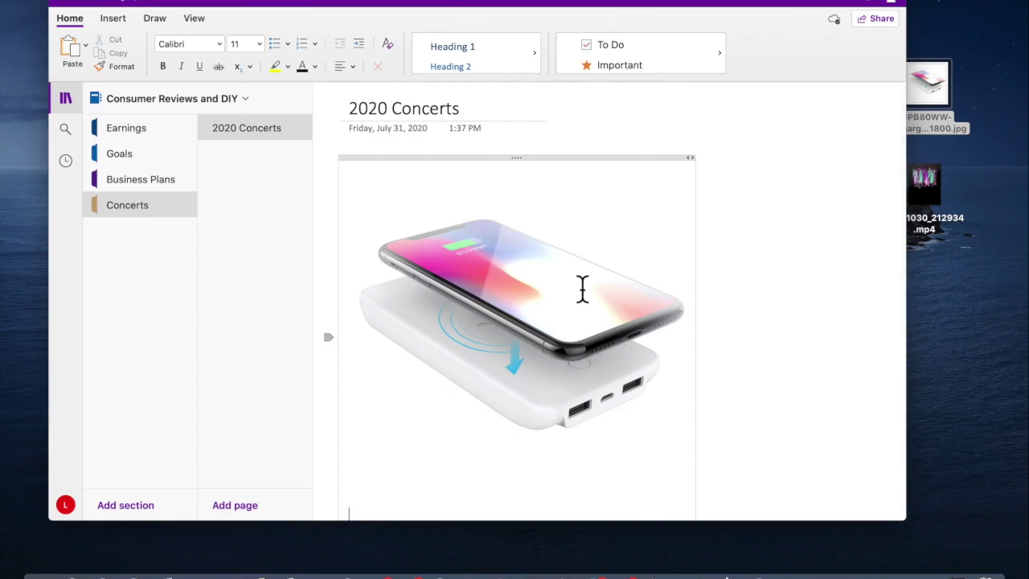
- Retitle the page '2020 Youtube Images'
click(467, 115)
key(BackSpace)
key(BackSpace)
key(BackSpace)
key(BackSpace)
key(BackSpace)
key(BackSpace)
key(BackSpace)
key(BackSpace)
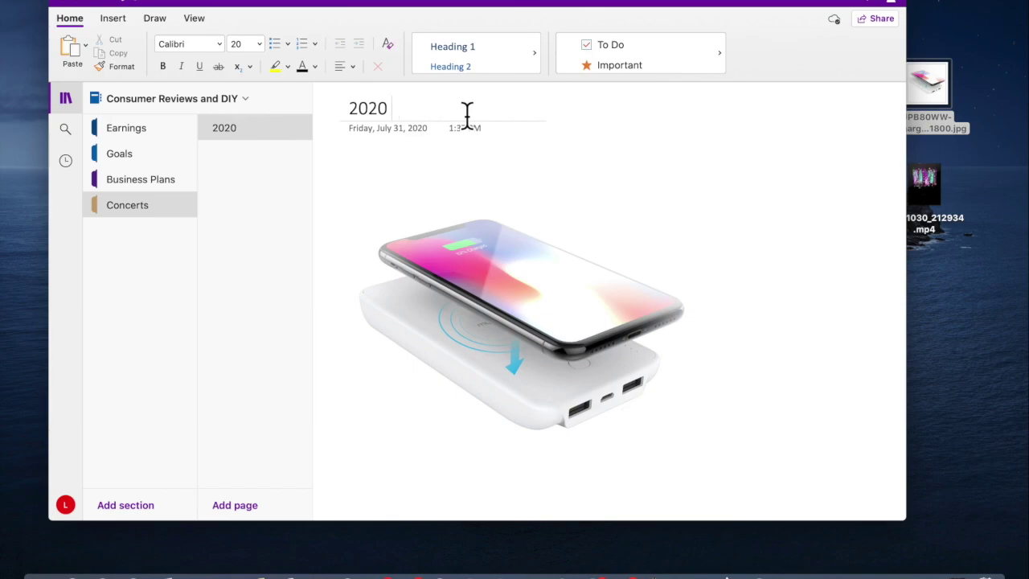
text(Youtube Images)
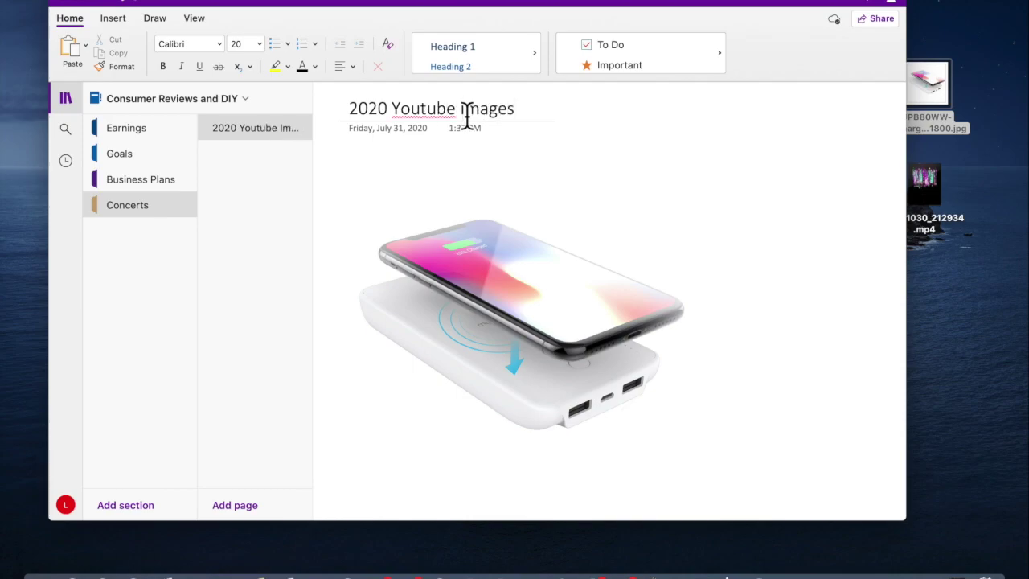
click(452, 158)
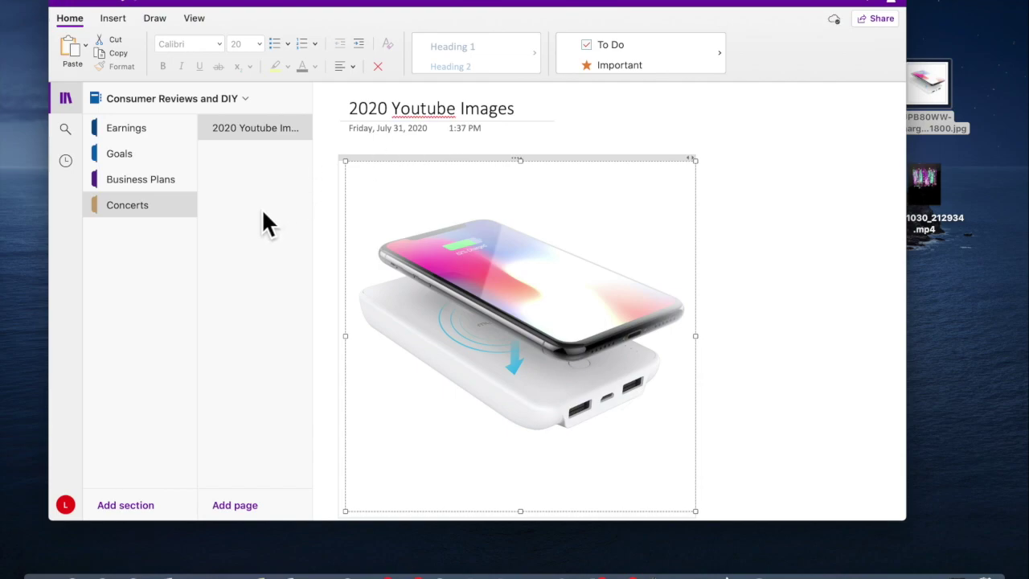
- Rename the Concerts section to 'Images'
right_click(165, 214)
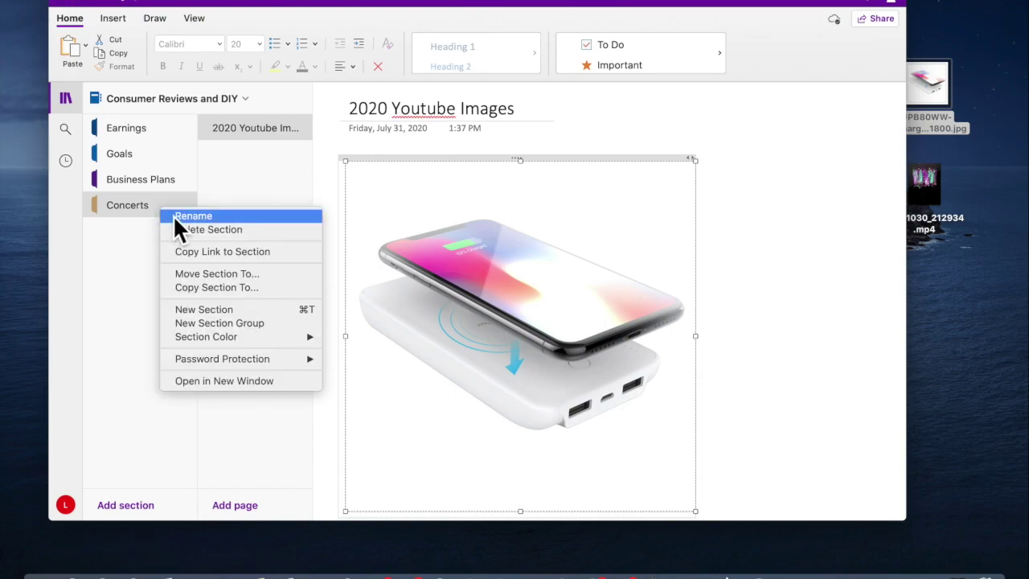
click(174, 215)
text(Images)
key(Return)
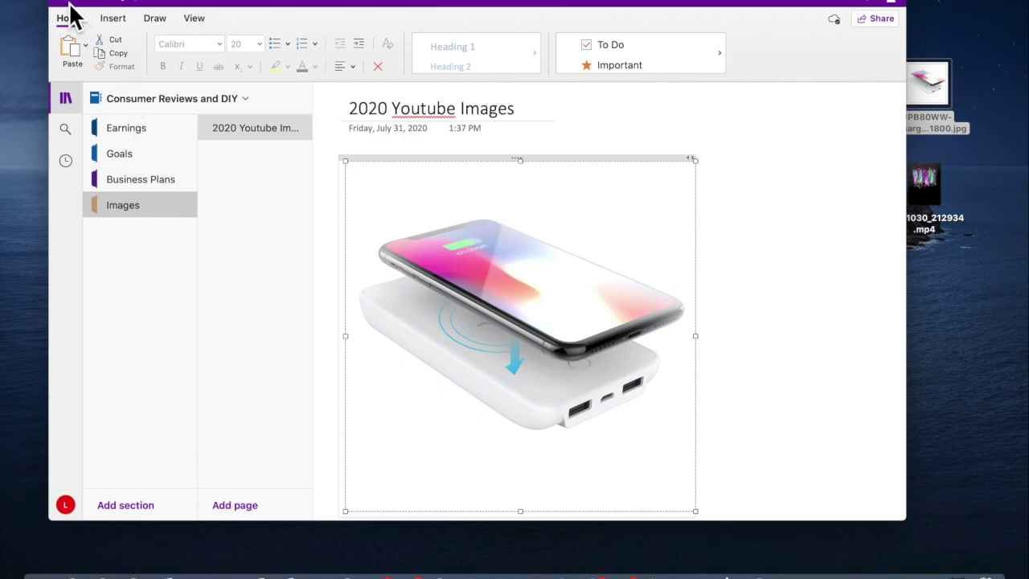
- Quit OneNote, relaunch it from the Dock and make it fill the screen
key(super+h)
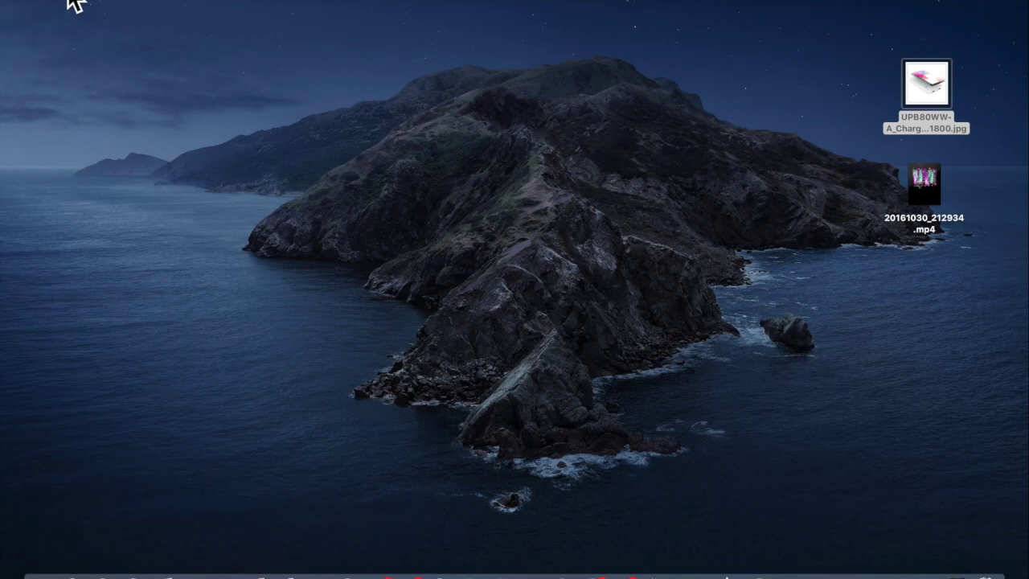
click(74, 4)
click(86, 158)
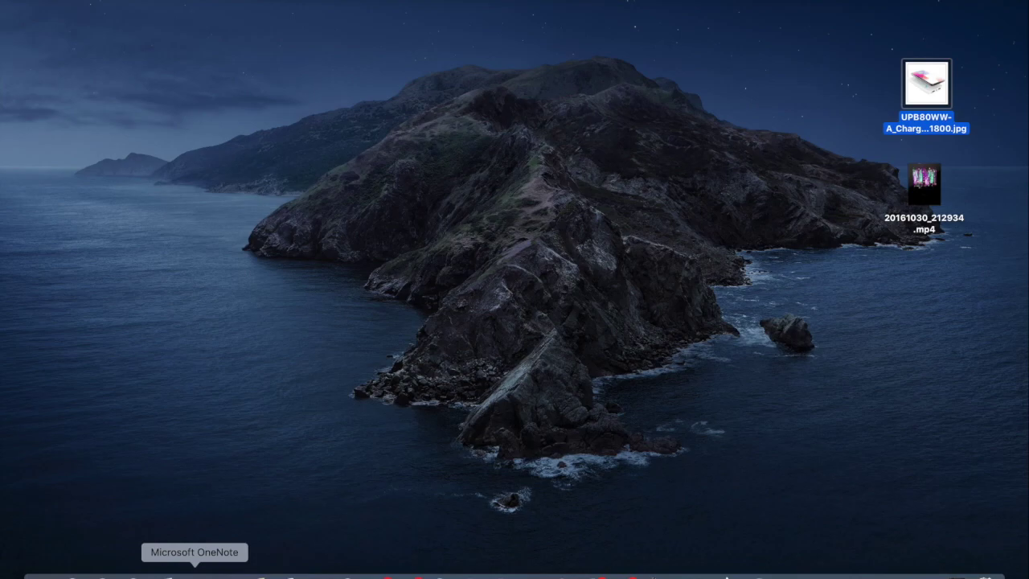
click(195, 574)
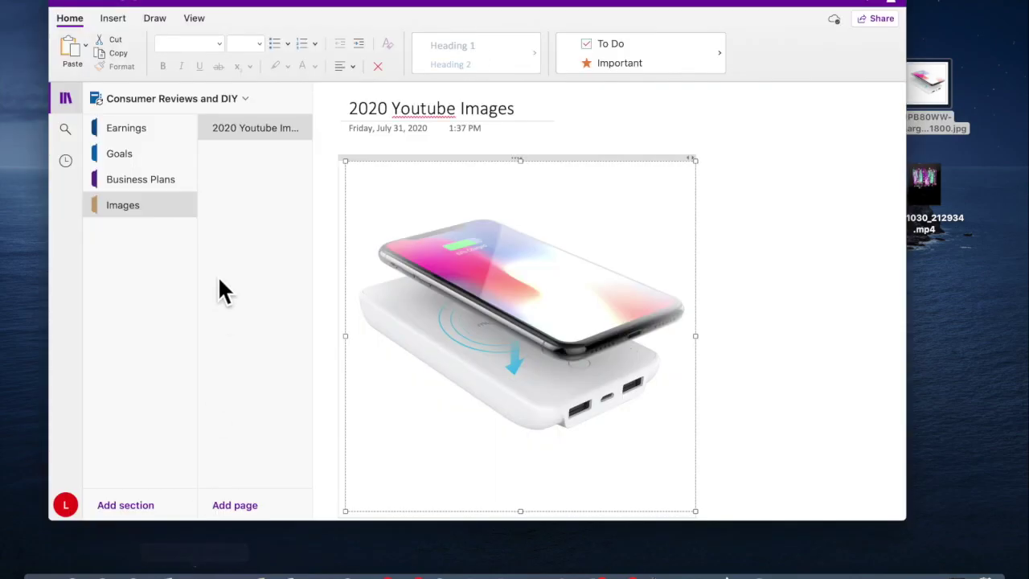
click(95, 2)
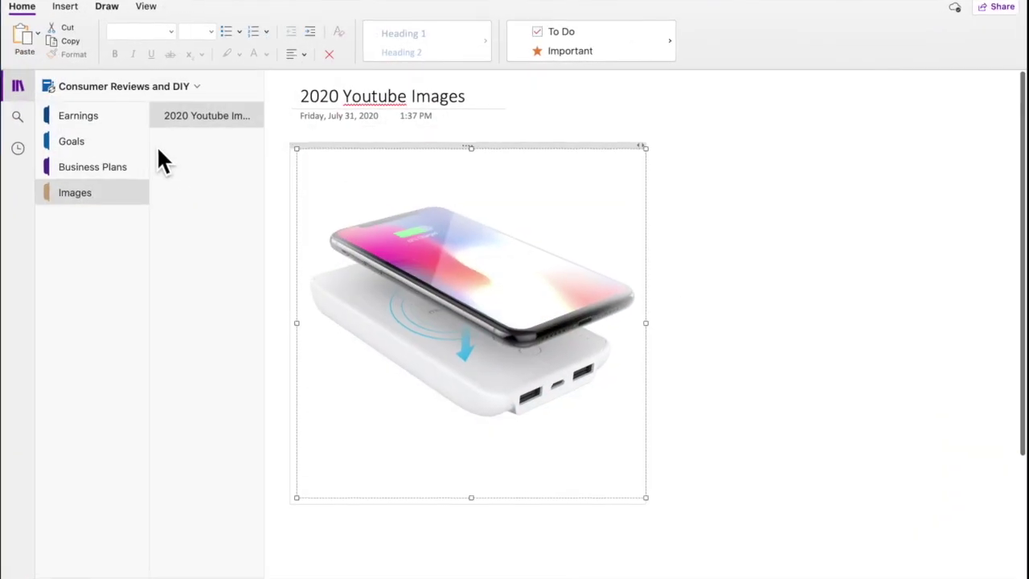
- Browse the Business Plans pages (Initial Plan Draft, Finances, Application Process), then the Goals and Earnings sections
click(126, 167)
click(176, 121)
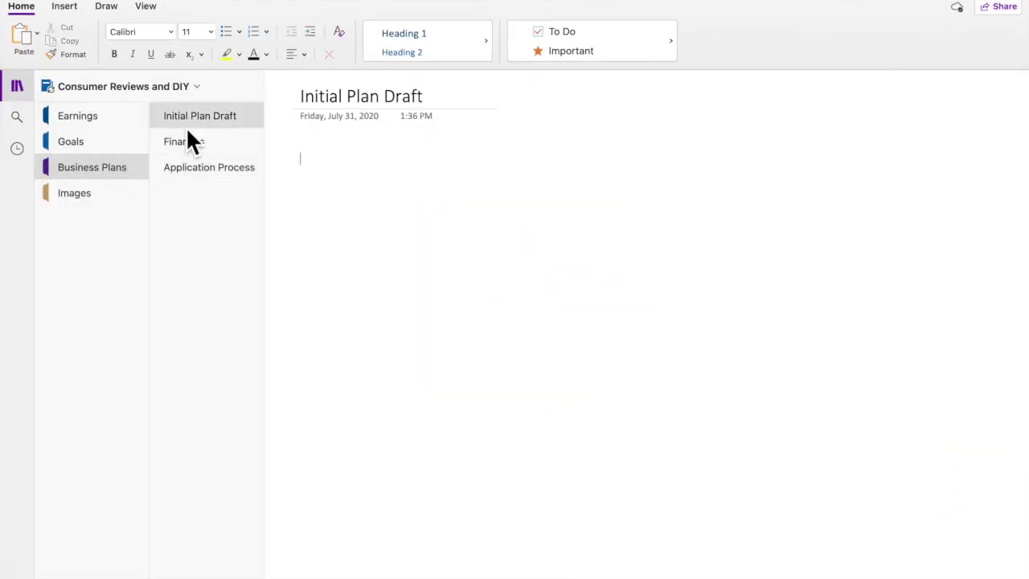
click(186, 145)
click(185, 165)
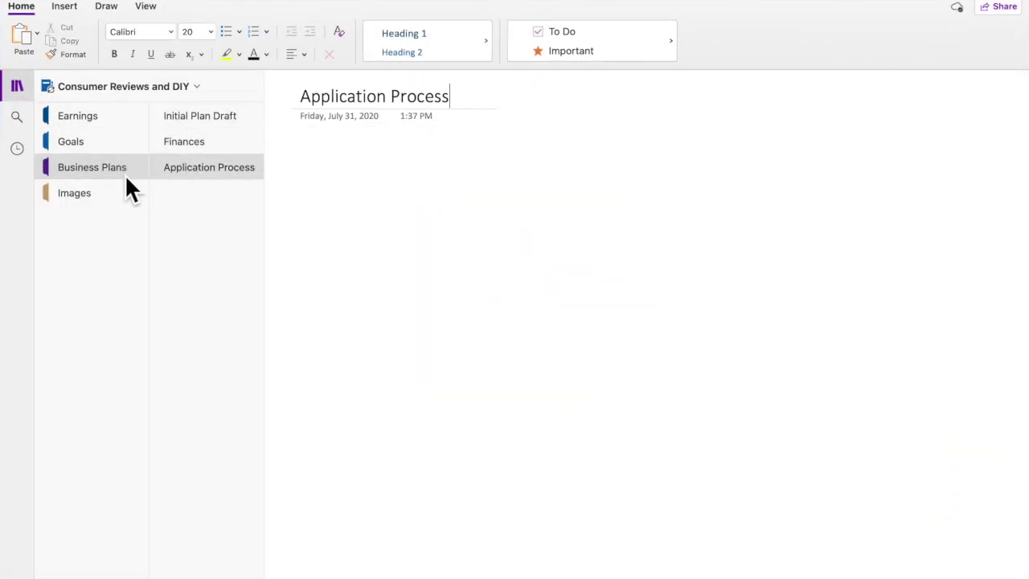
click(106, 146)
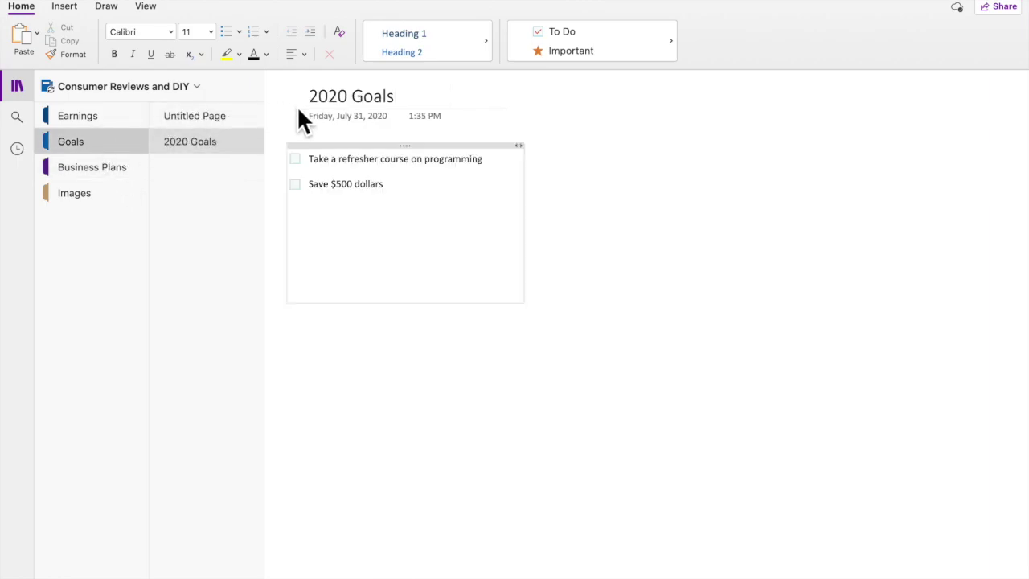
click(98, 121)
- Add a new section named 'To Do List' to the notebook
right_click(89, 229)
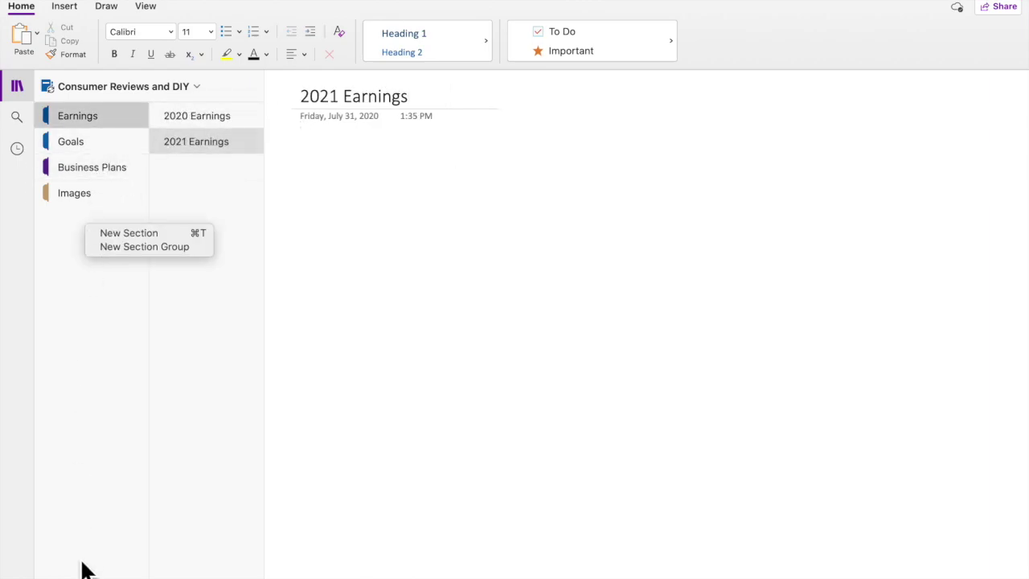
key(Escape)
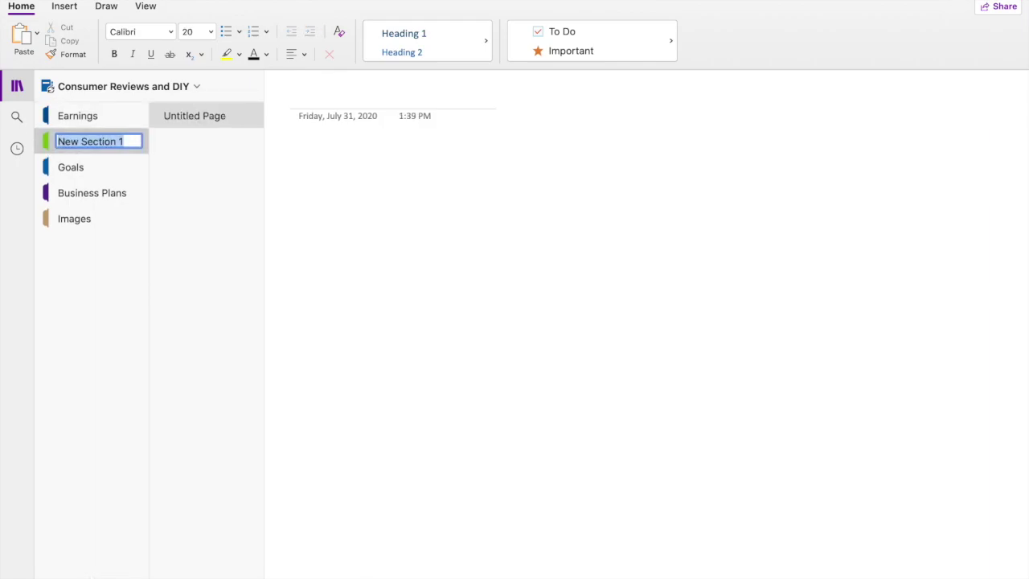
text(To Do List)
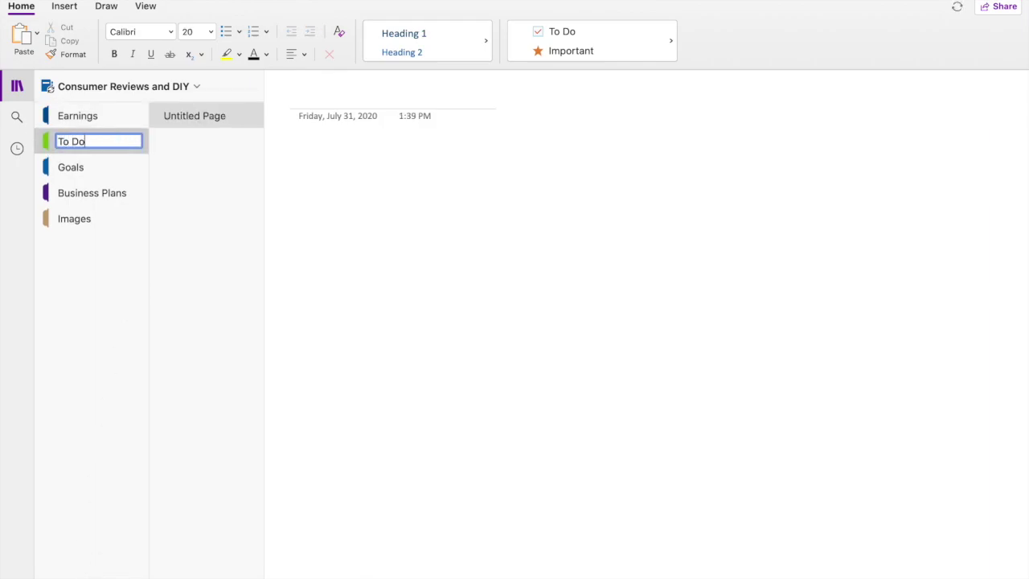
key(Return)
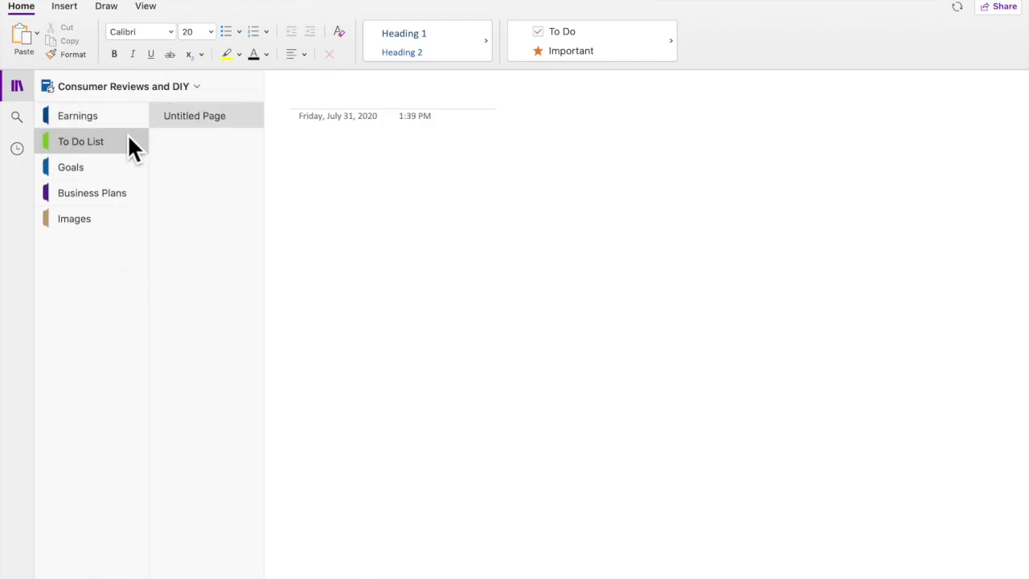
- Title the new section's page 'July To-Do List'
click(186, 119)
click(298, 104)
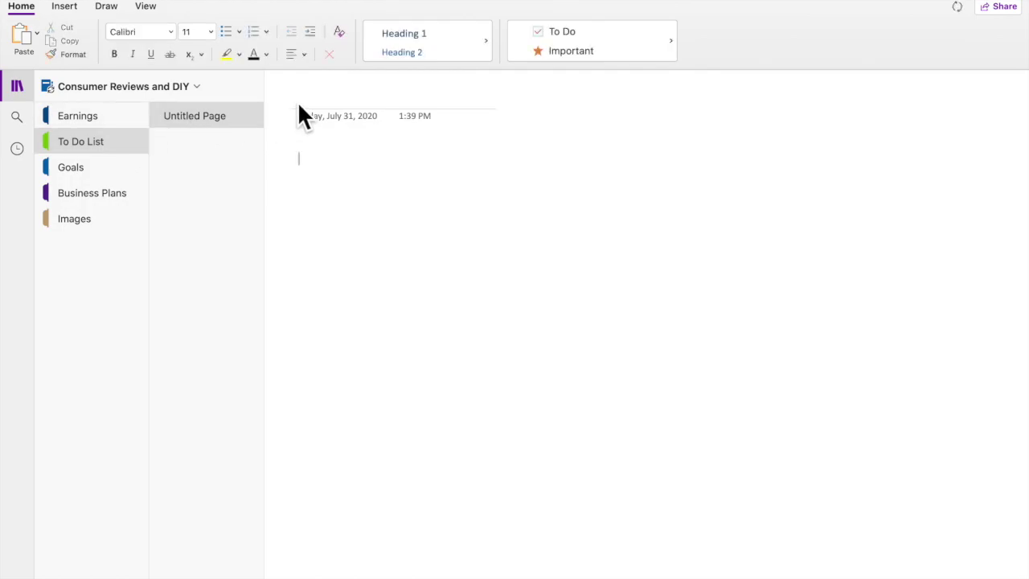
click(297, 101)
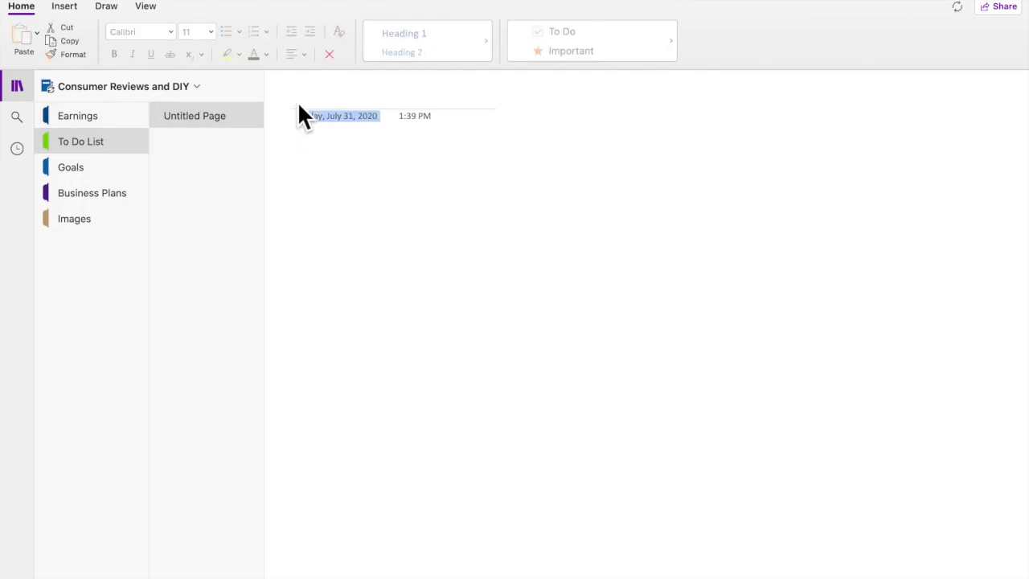
text(July To-Do List)
key(Return)
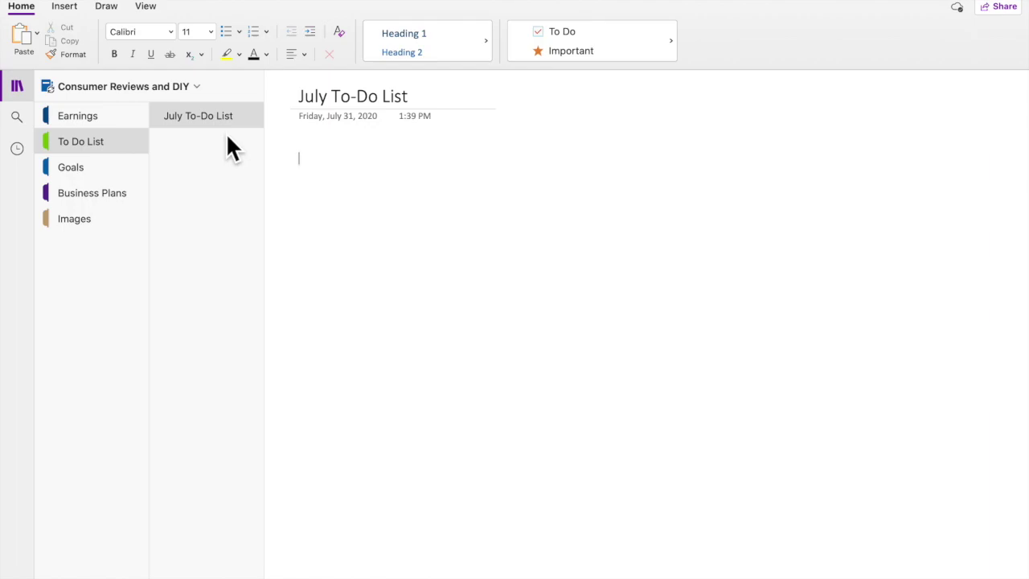
mouse_move(766, 2)
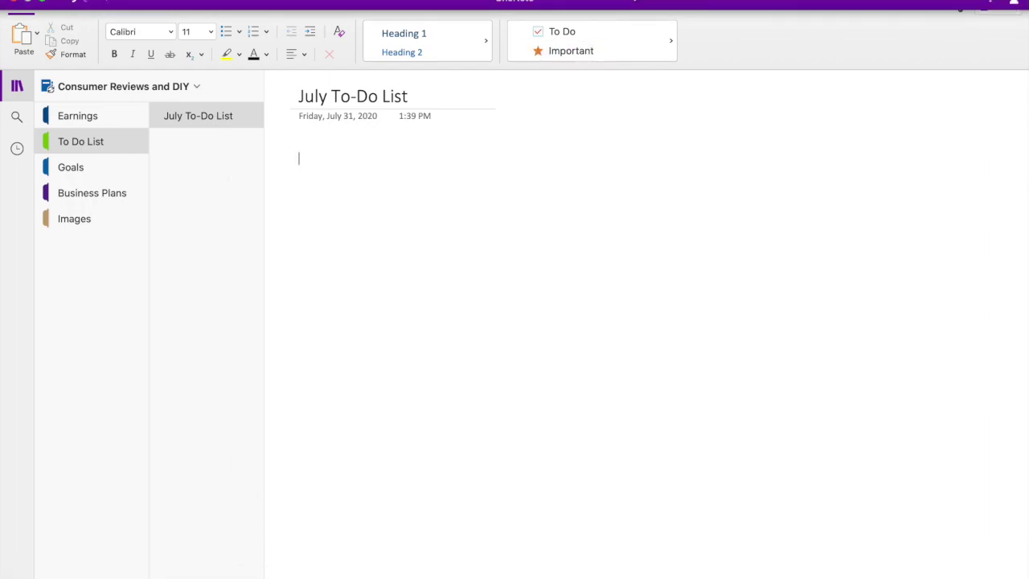